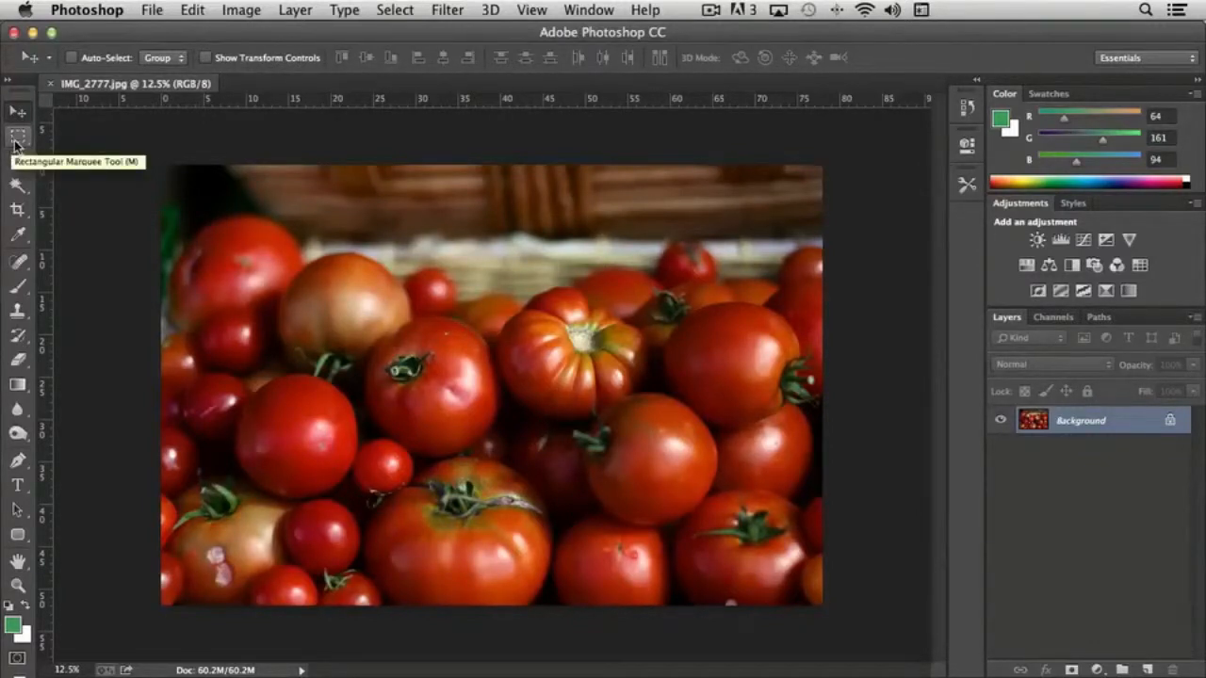
Choose the Rectangular Marquee tool, draw a rectangular selection over the tomatoes in the middle of the photo, and deselect it
left_click(14, 143)
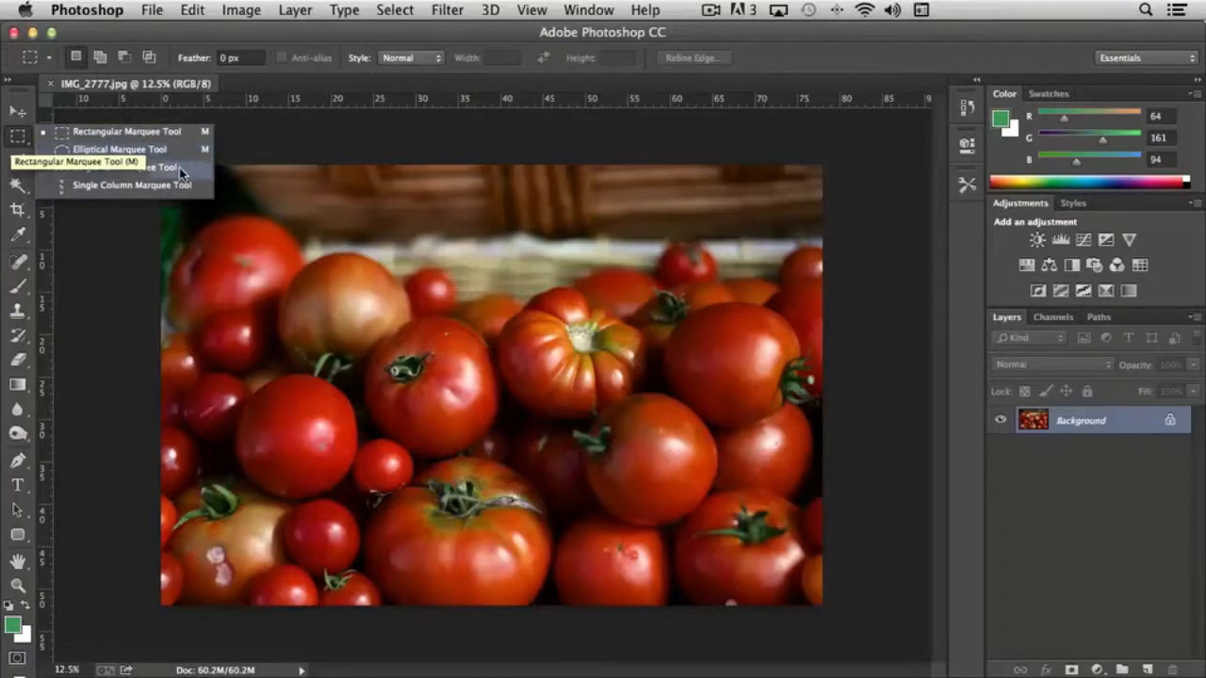
left_click(179, 168)
left_click(19, 138)
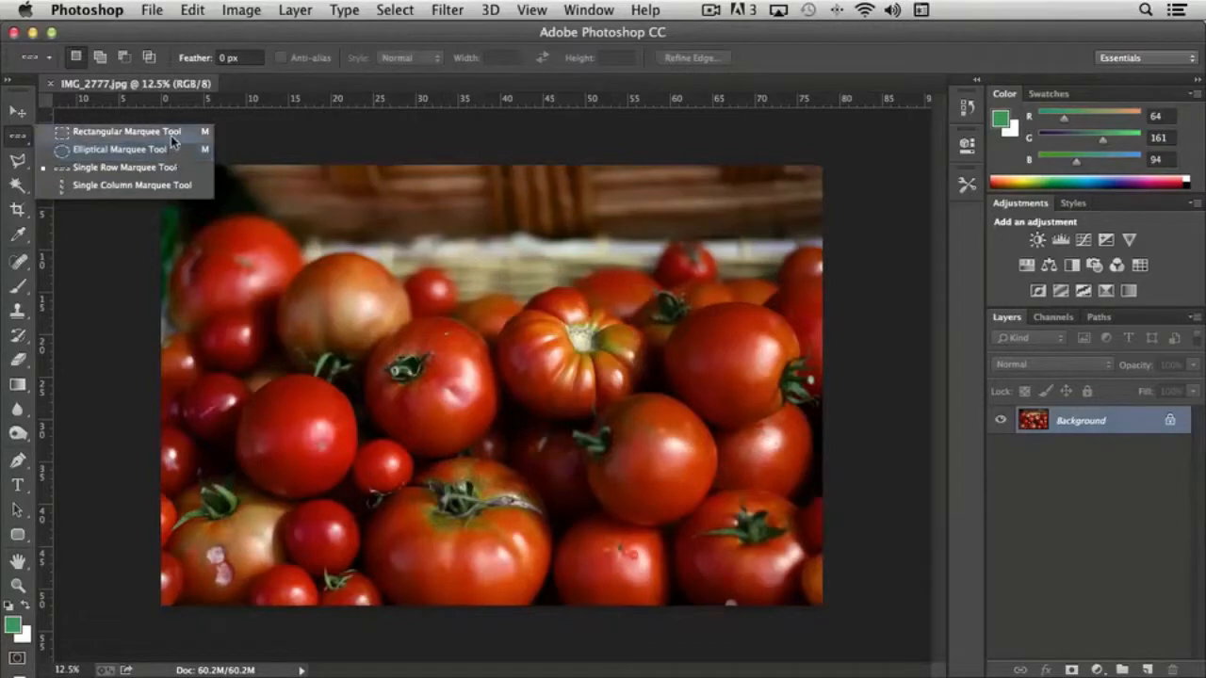
left_click(125, 132)
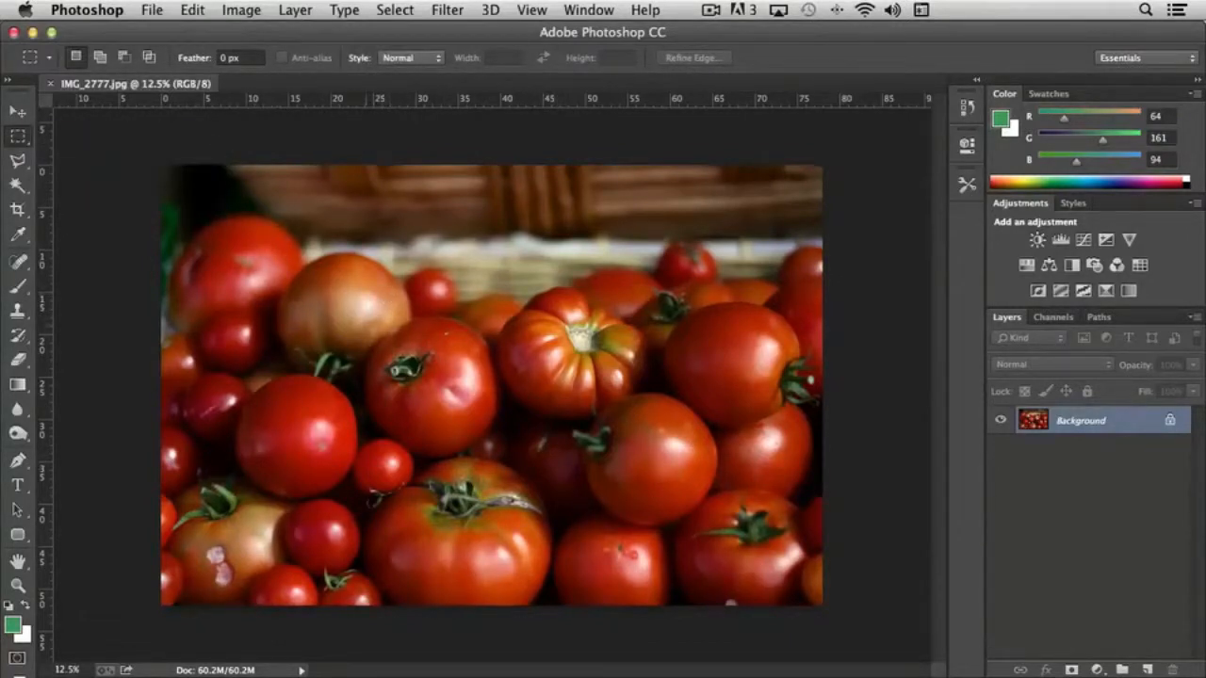
left_click(19, 139)
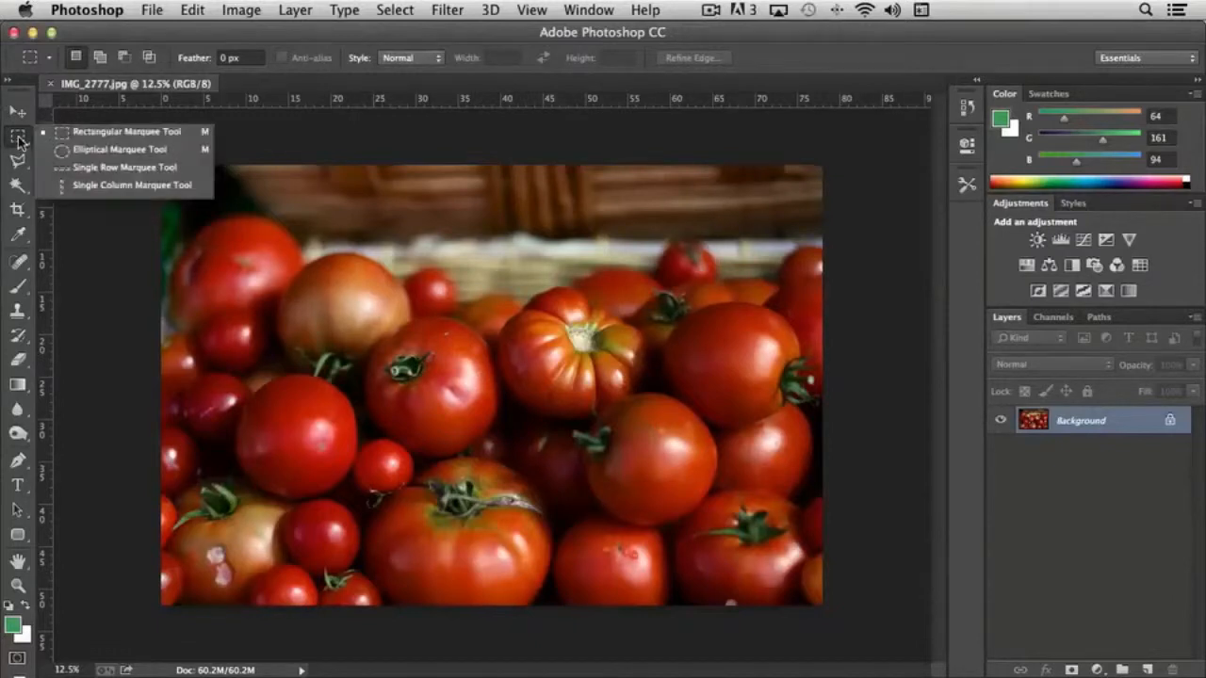
left_click(170, 133)
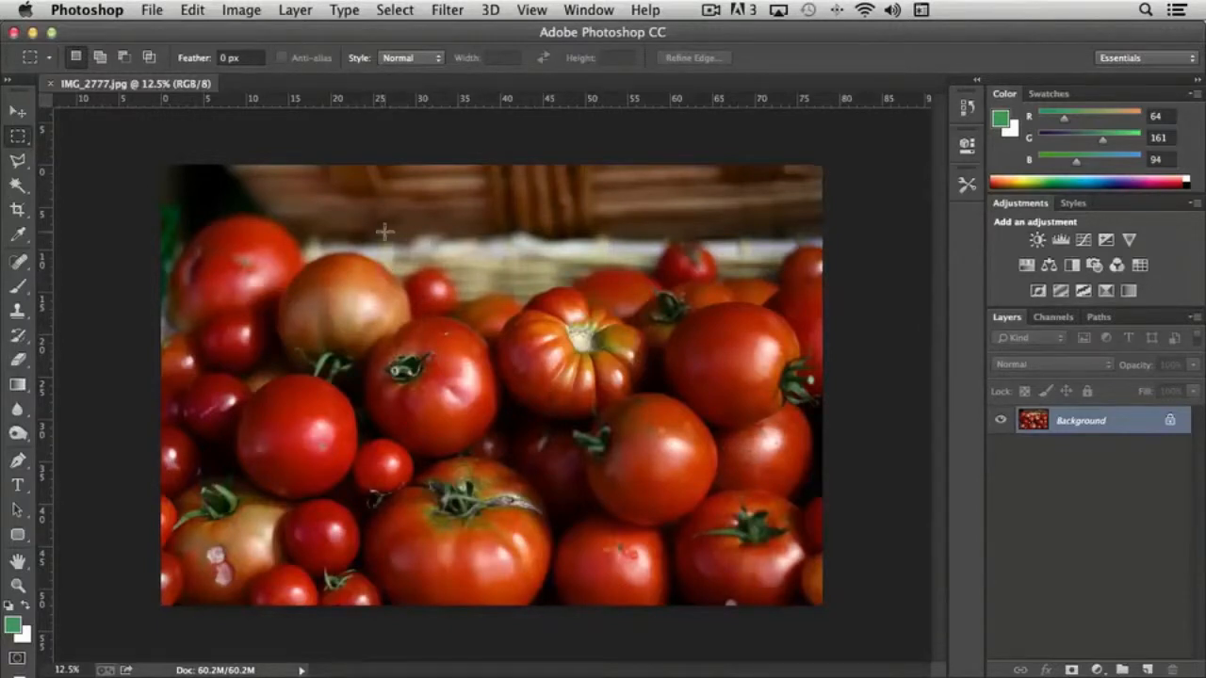
left_click_drag(384, 232, 675, 502)
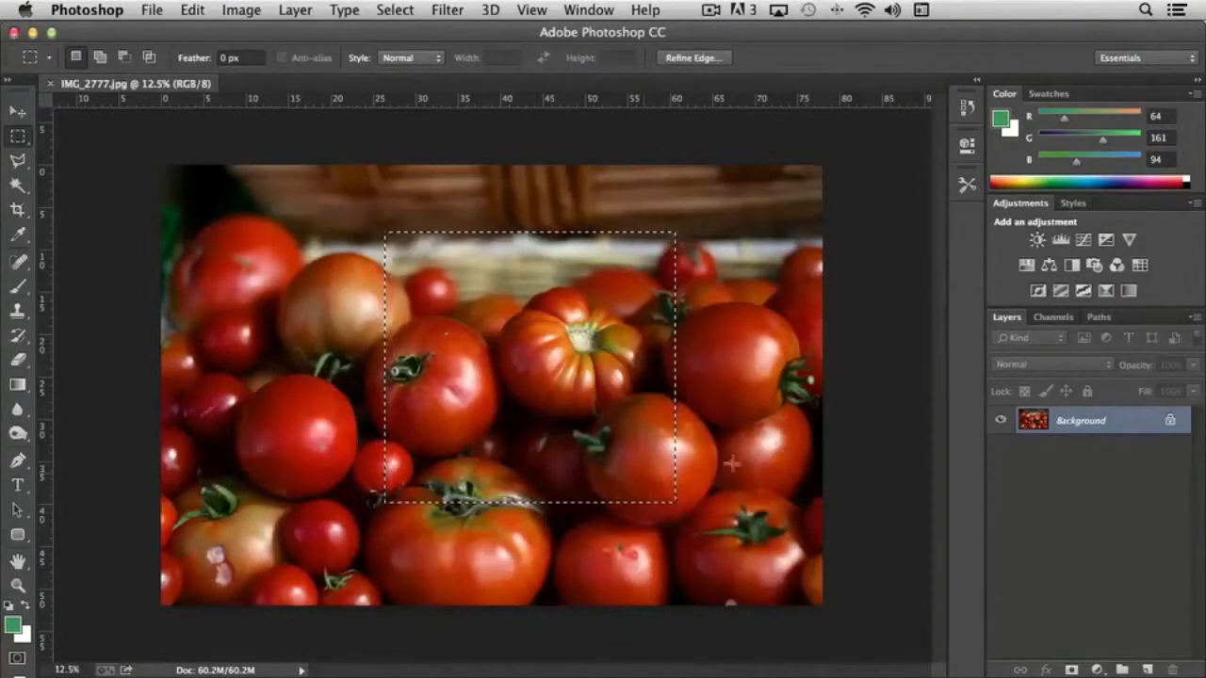
left_click(704, 430)
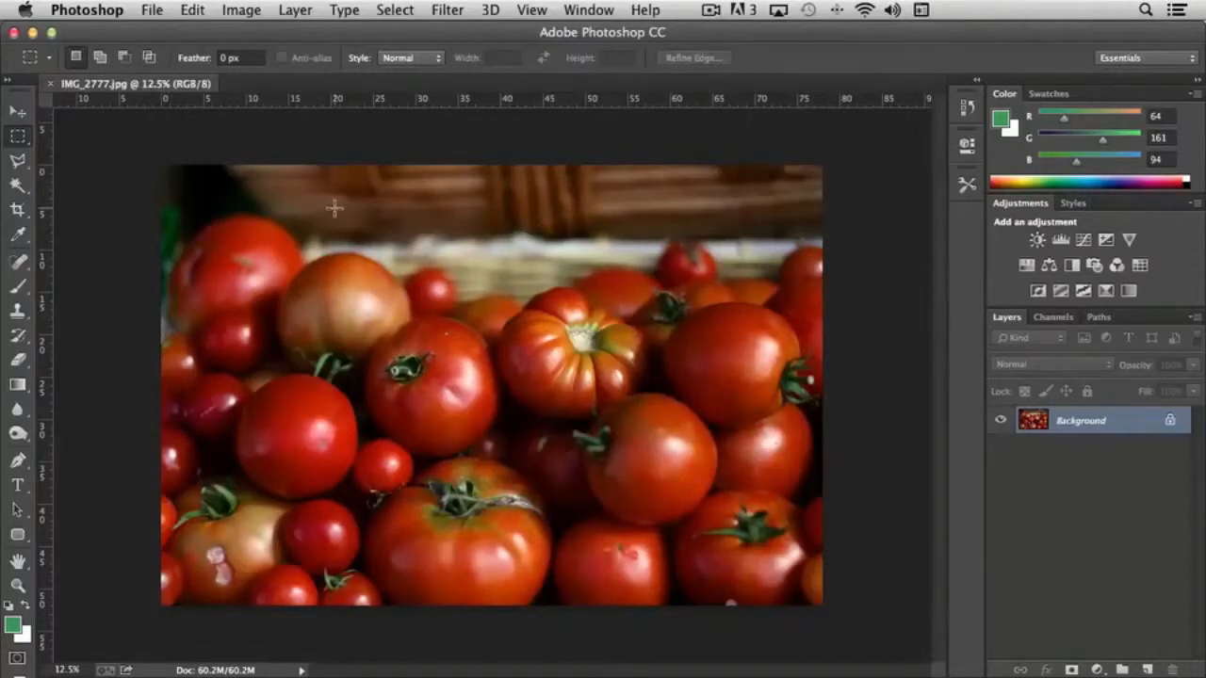
Draw a large rectangular selection and a constrained square one about 27.5 in wide over the tomatoes, clearing each
left_click_drag(335, 208, 752, 517)
left_click_drag(754, 578, 701, 369)
left_click(701, 369)
left_click_drag(381, 201, 613, 463)
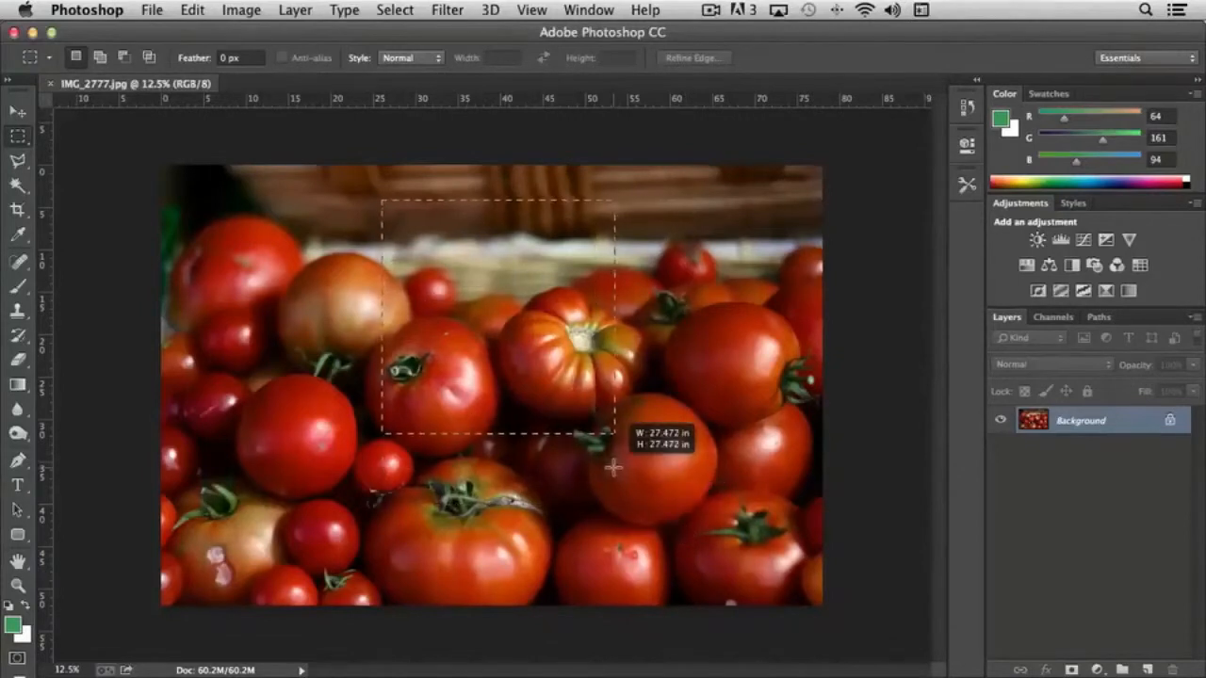
left_click(207, 219)
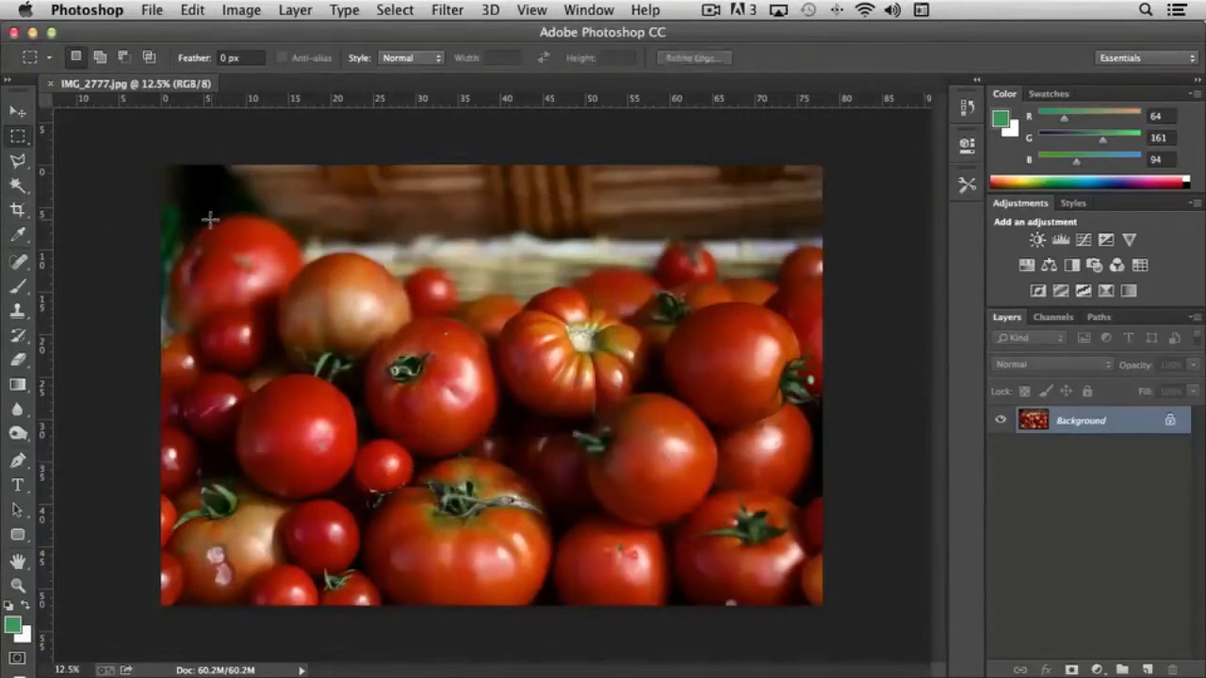
Use the Elliptical Marquee tool to draw a circular selection and a wide oval one over the tomatoes, and deselect them
left_click(27, 140)
left_click(120, 149)
left_click_drag(407, 204, 639, 449)
left_click(640, 450)
left_click_drag(466, 231, 732, 352)
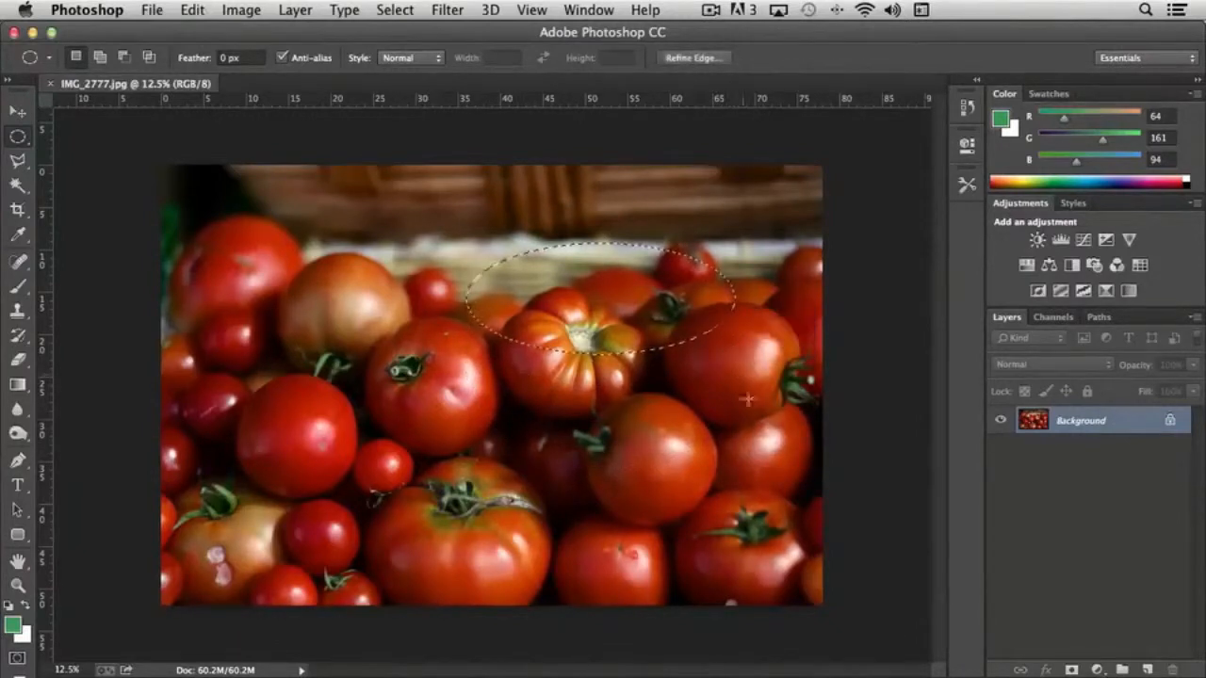
key("super+d")
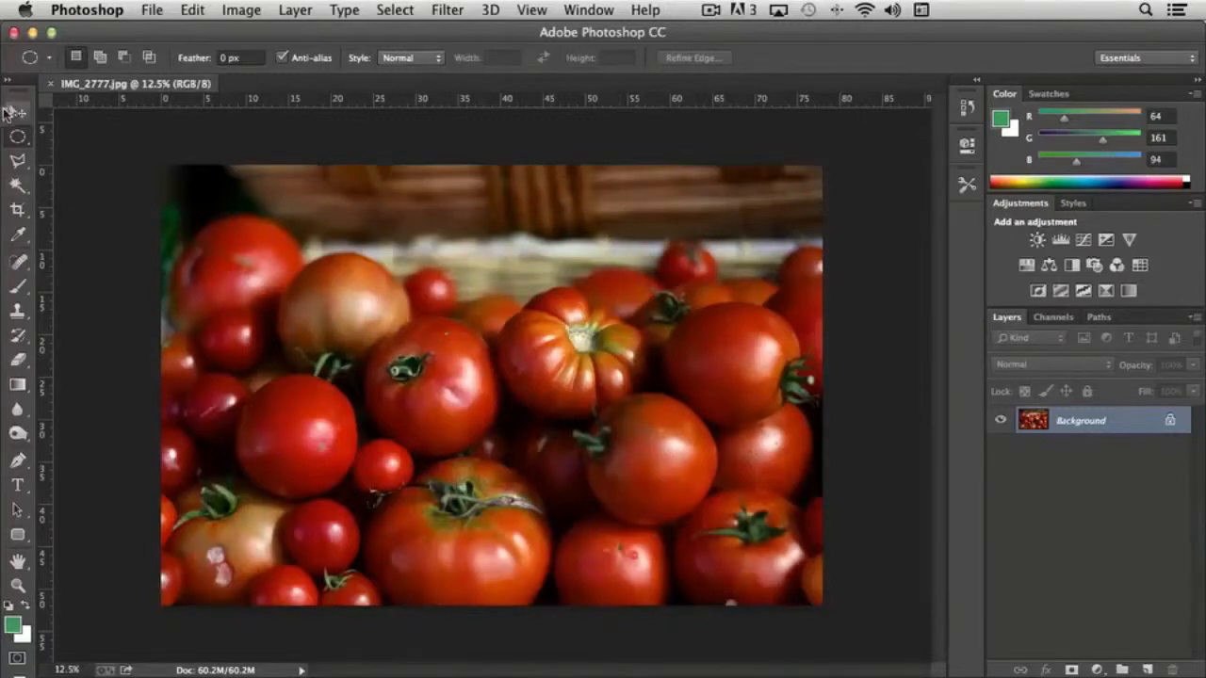
Switch back to the Rectangular Marquee tool and add a new empty layer above the Background
left_click_drag(17, 136, 155, 137)
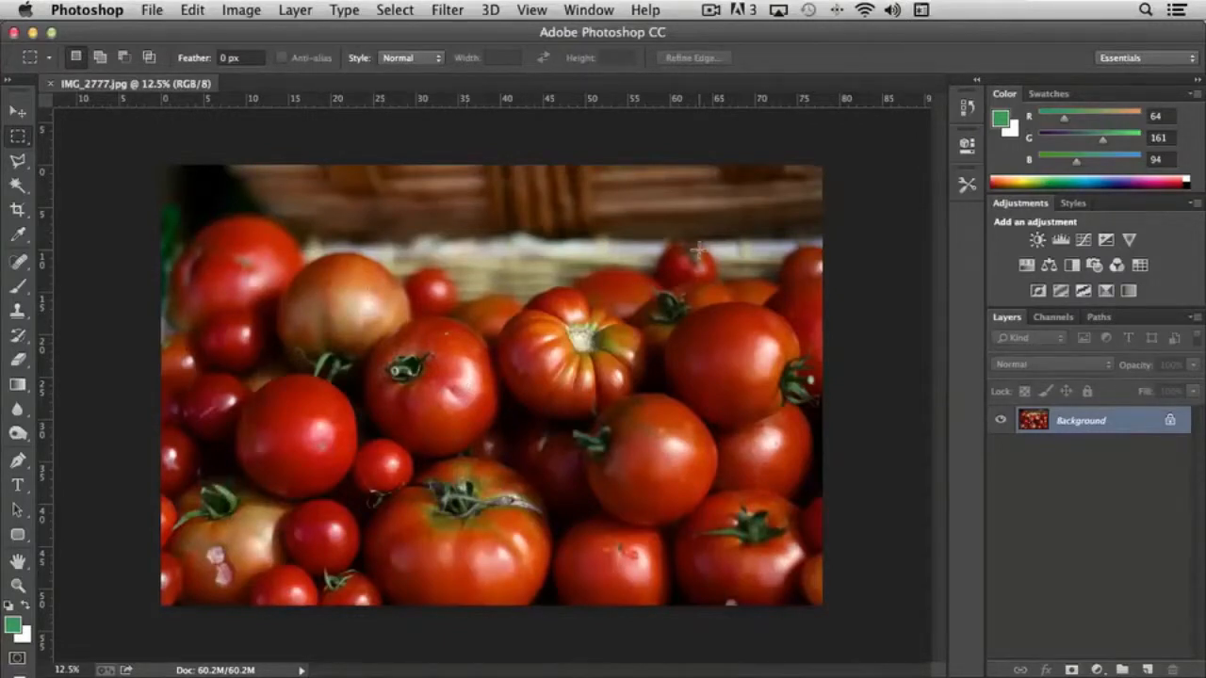
left_click(17, 160)
key("m")
left_click(1147, 669)
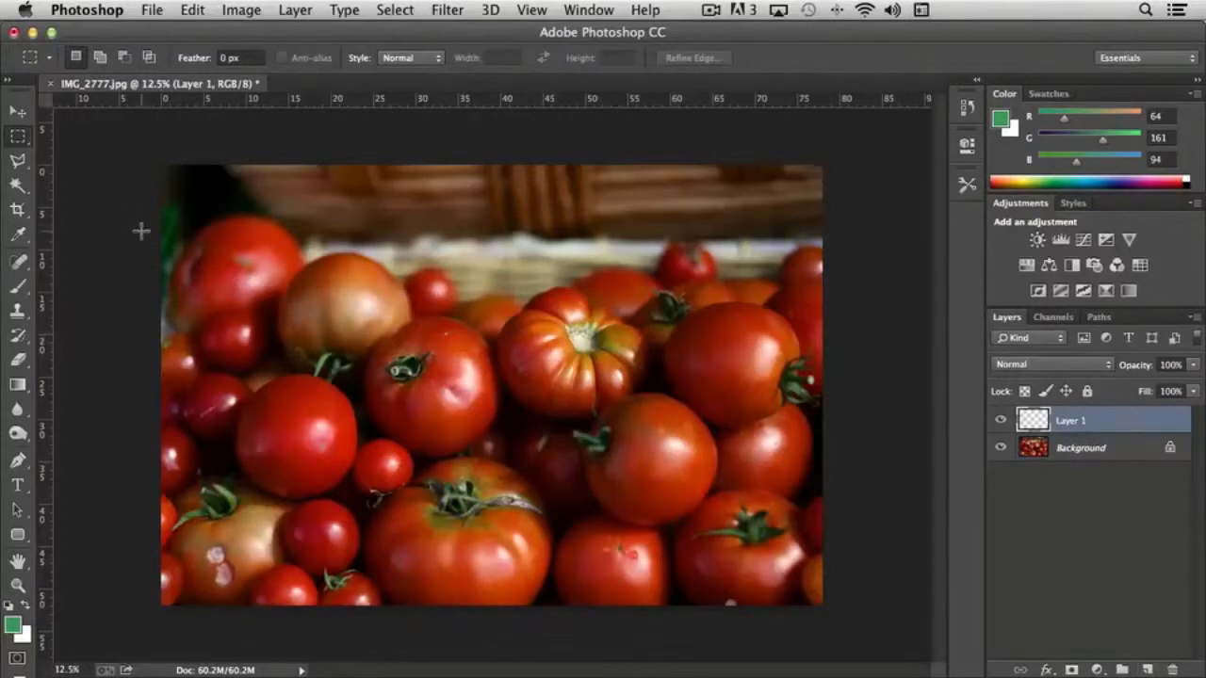
Draw a rectangular marquee selection about 65.3 by 40.5 in covering most of the tomato photo
left_click(17, 138)
left_click(167, 136)
left_click_drag(214, 216, 767, 559)
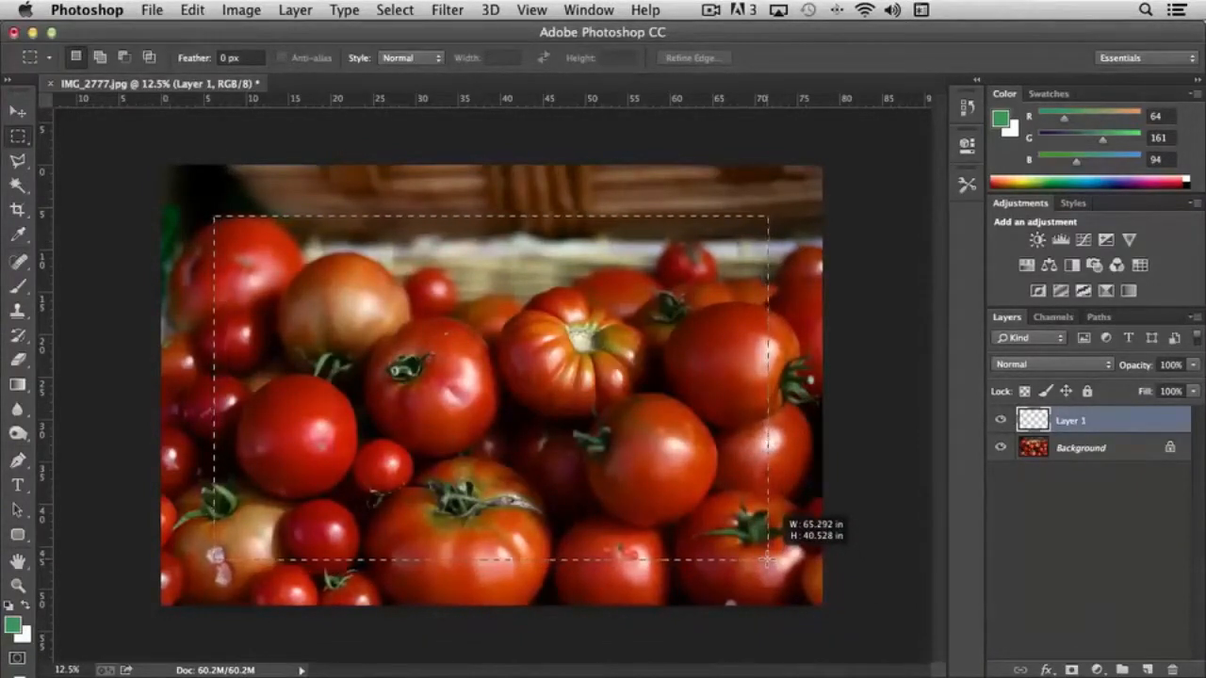
left_click_drag(767, 558, 768, 558)
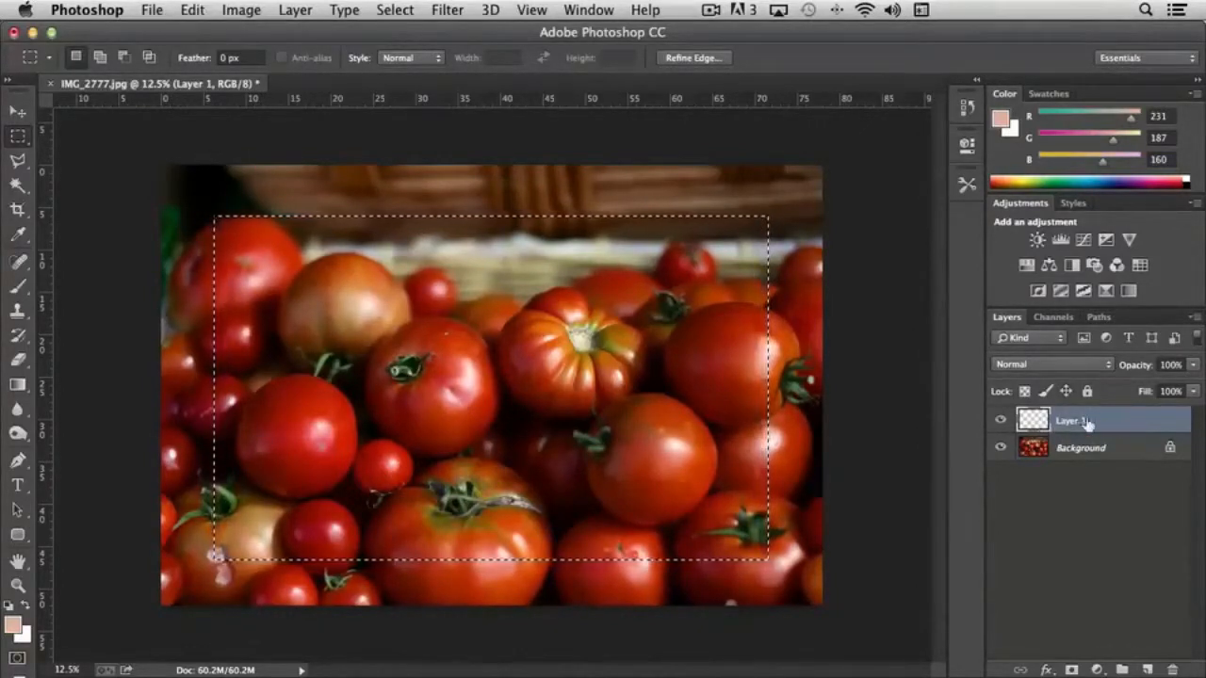
Fill the selection on Layer 1 with the peach foreground color, using Normal mode and 100% opacity
left_click(193, 11)
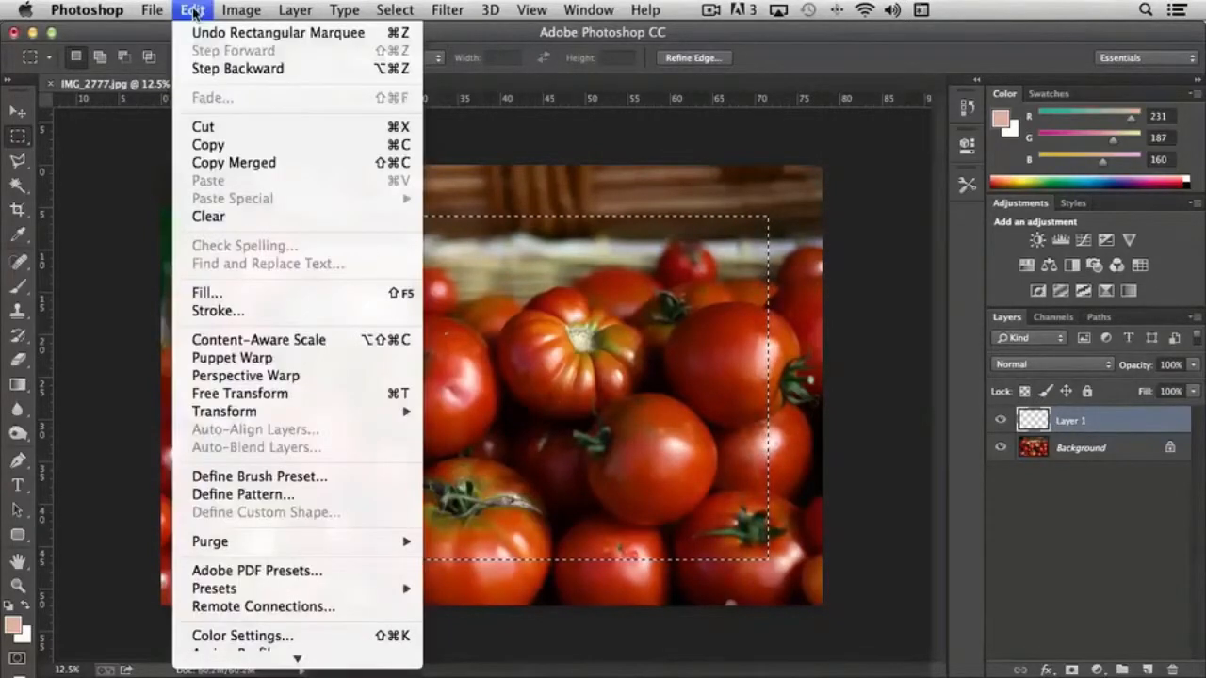
left_click(198, 292)
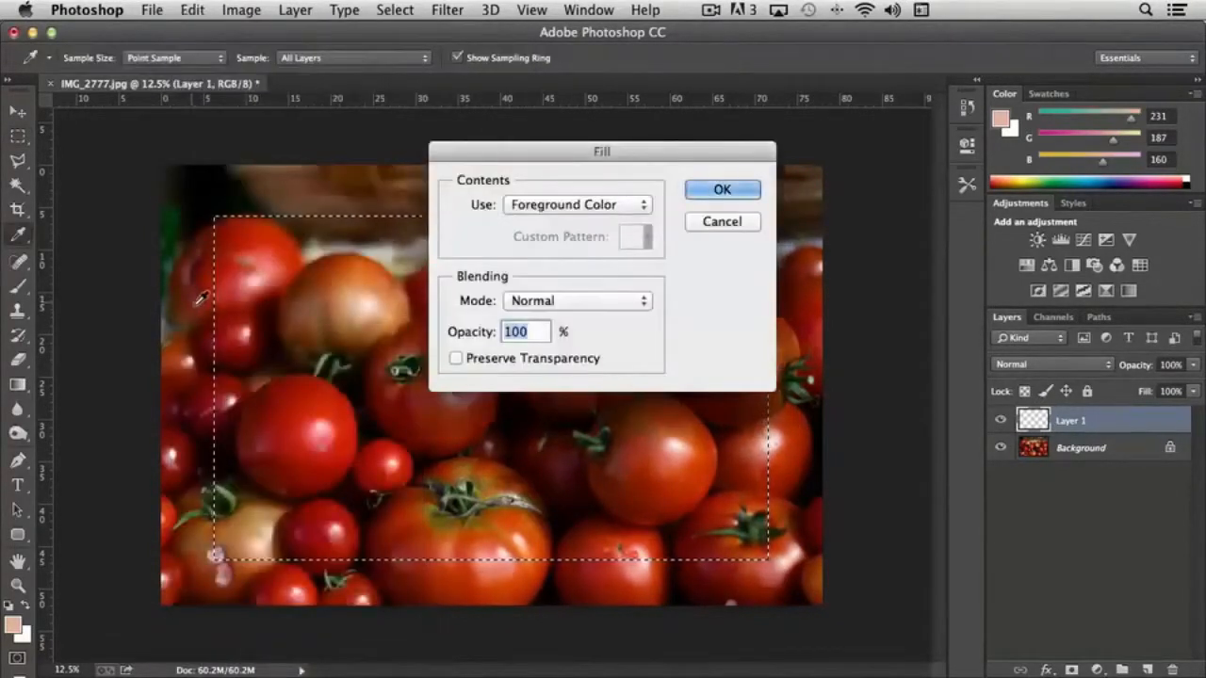
left_click(597, 209)
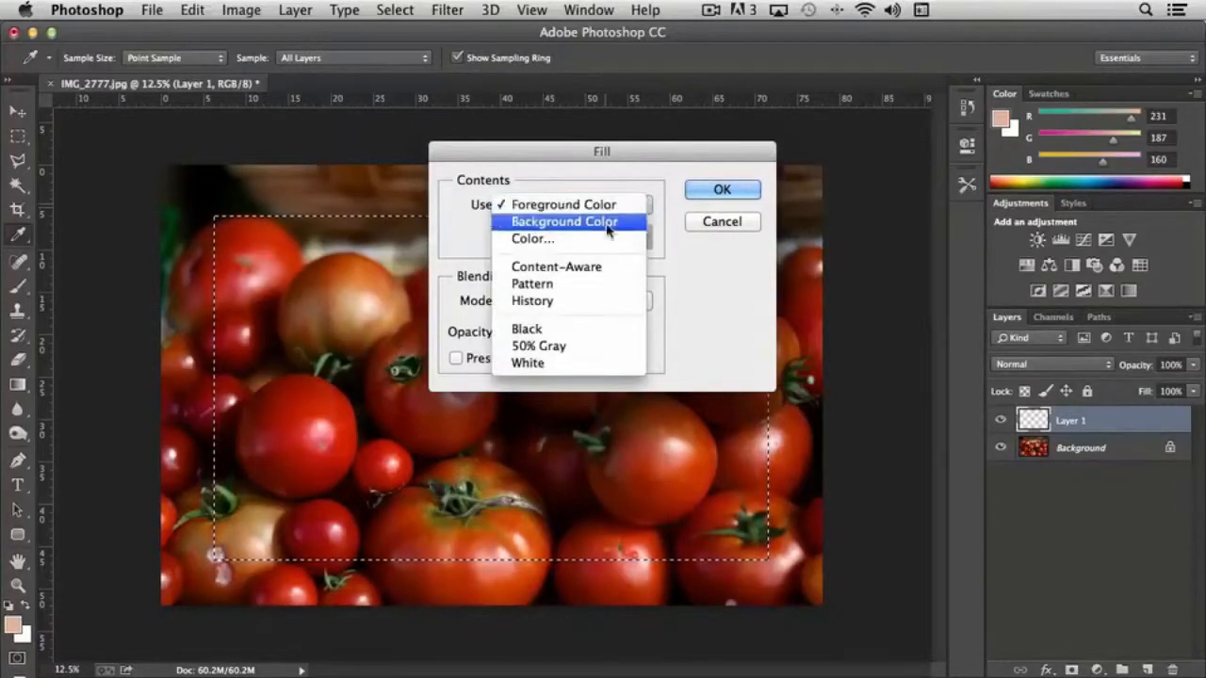
left_click(724, 320)
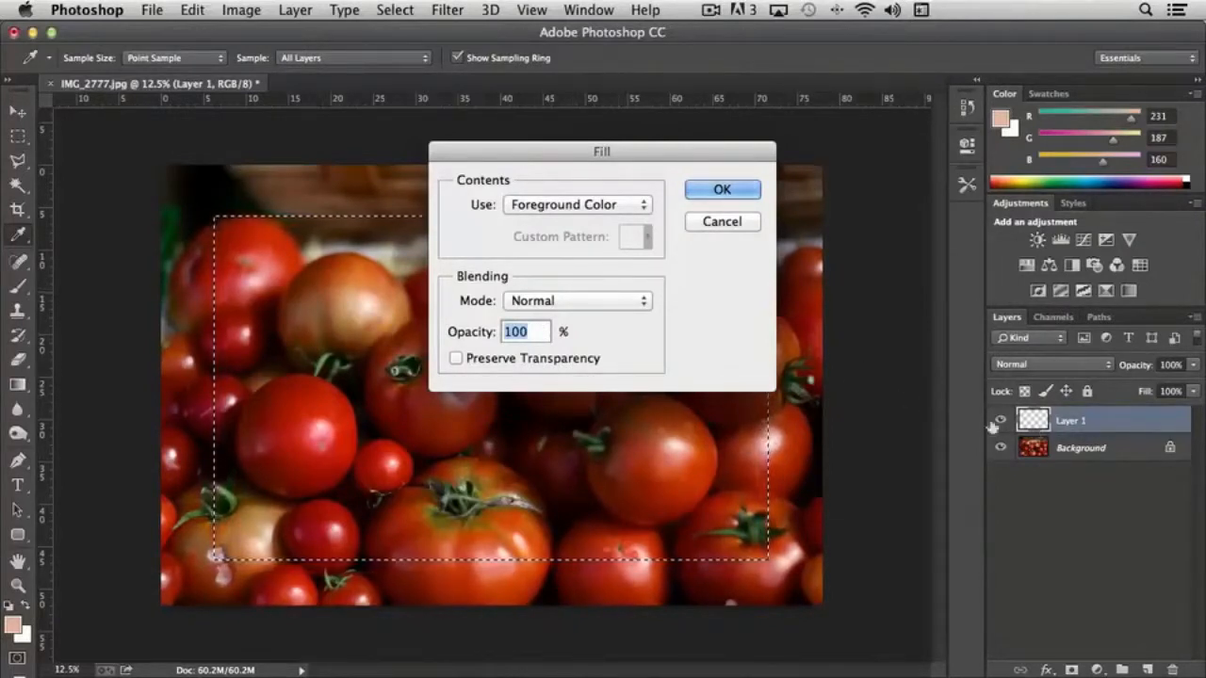
left_click(721, 191)
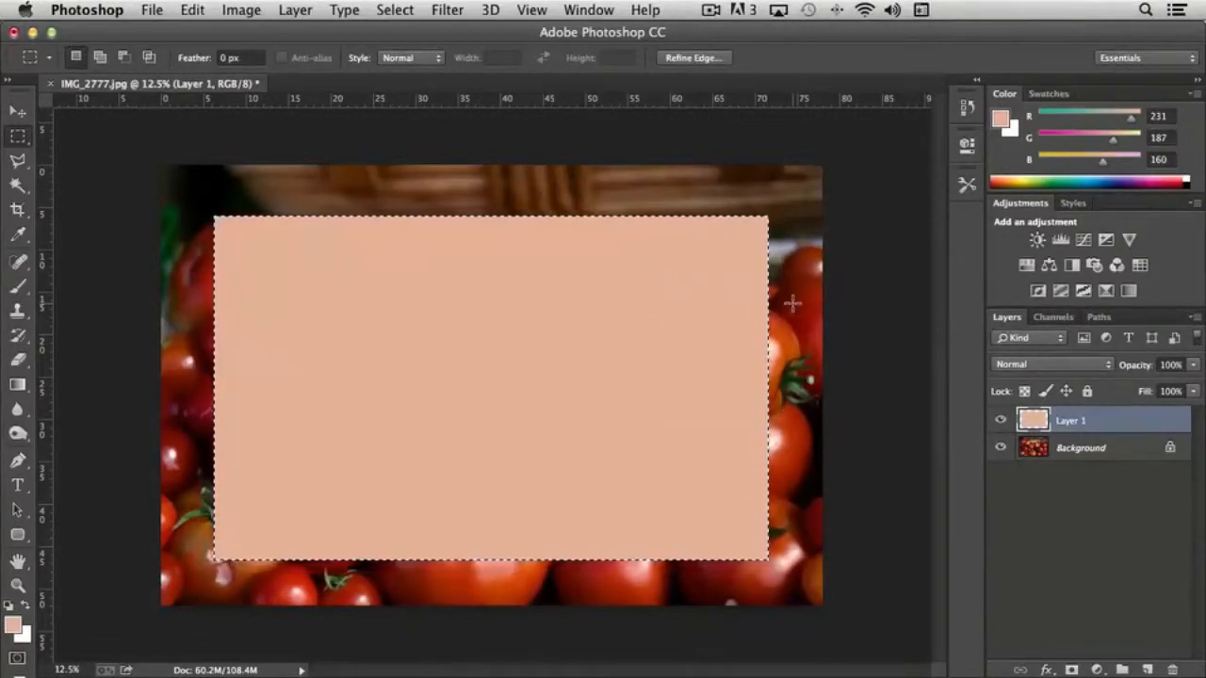
Deselect the filled rectangle, restore the last selection with Reselect, and deselect it again
key("super+d")
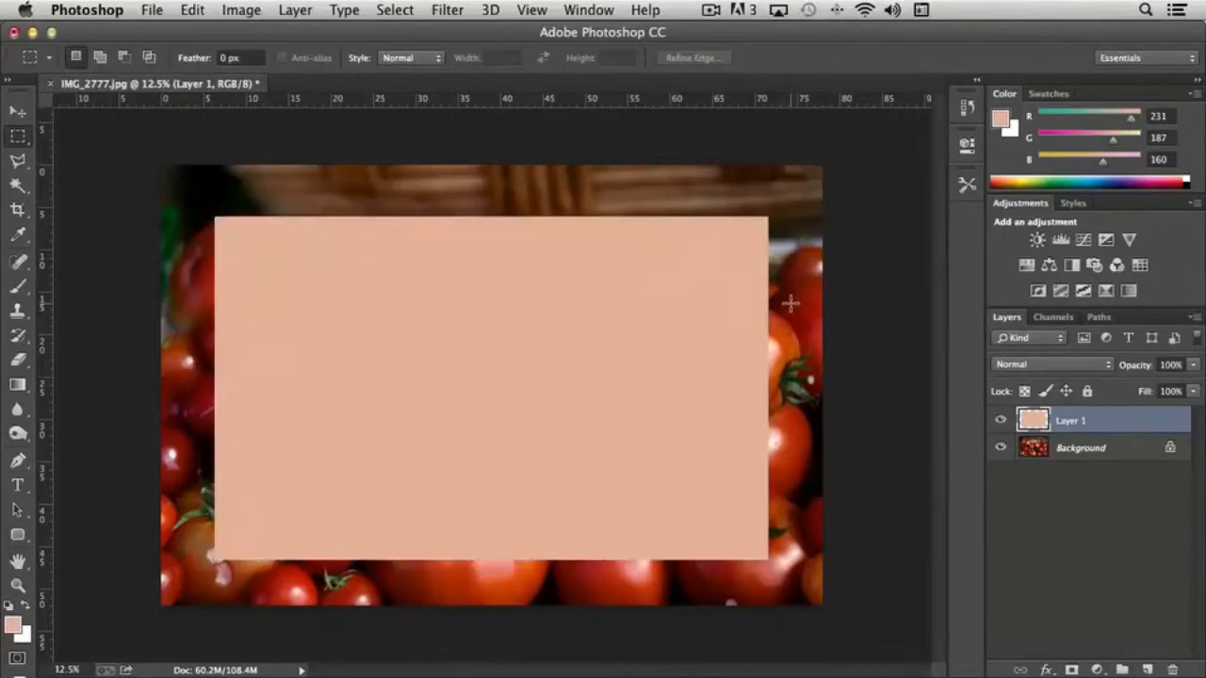
key("super+shift+d")
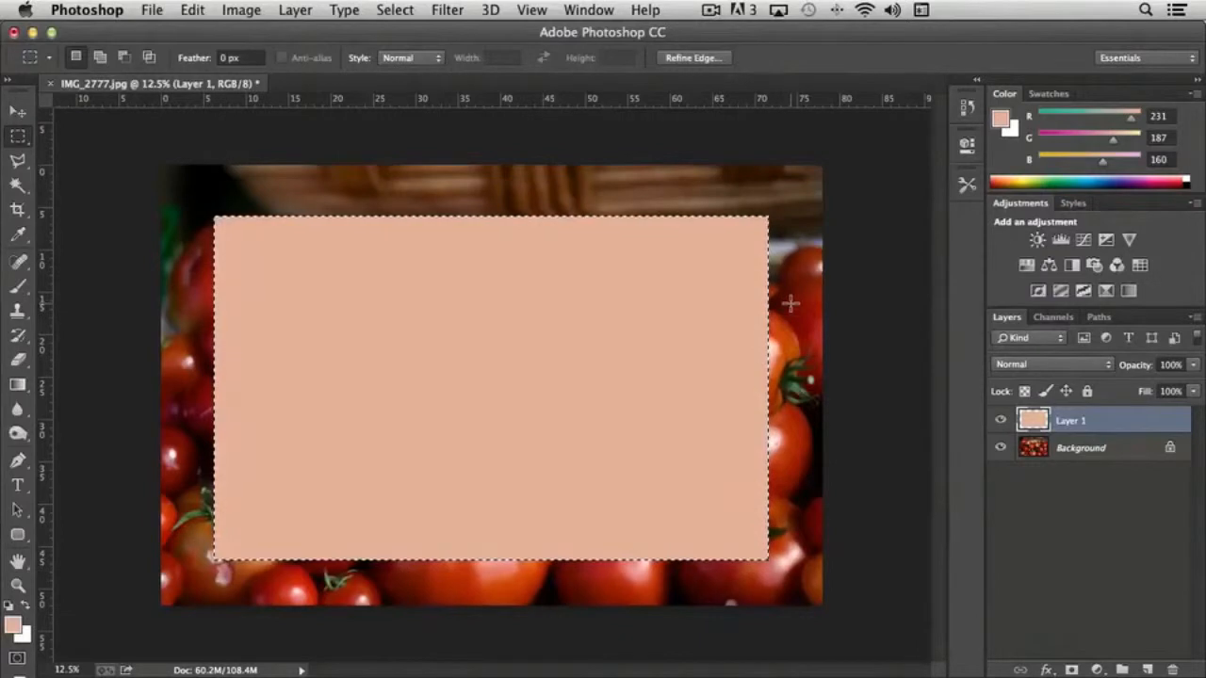
key("super+d")
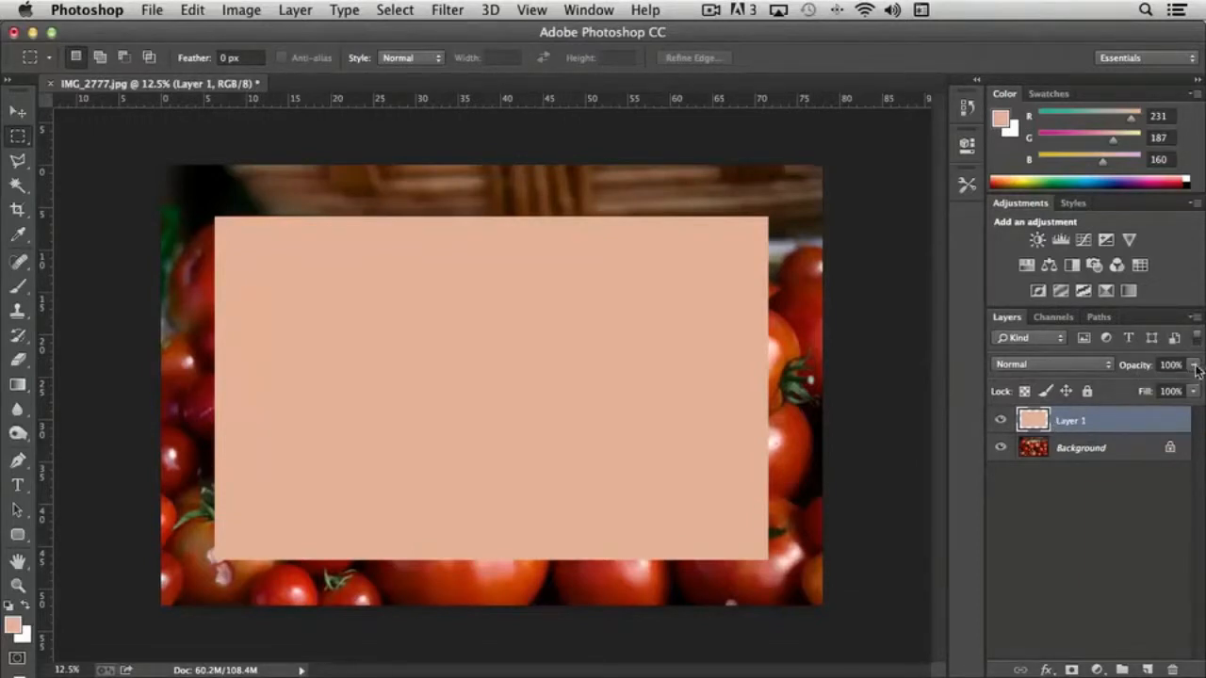
Lower the opacity of Layer 1 to about 81% and hide the layer
left_click(1193, 390)
left_click_drag(1193, 389, 1176, 389)
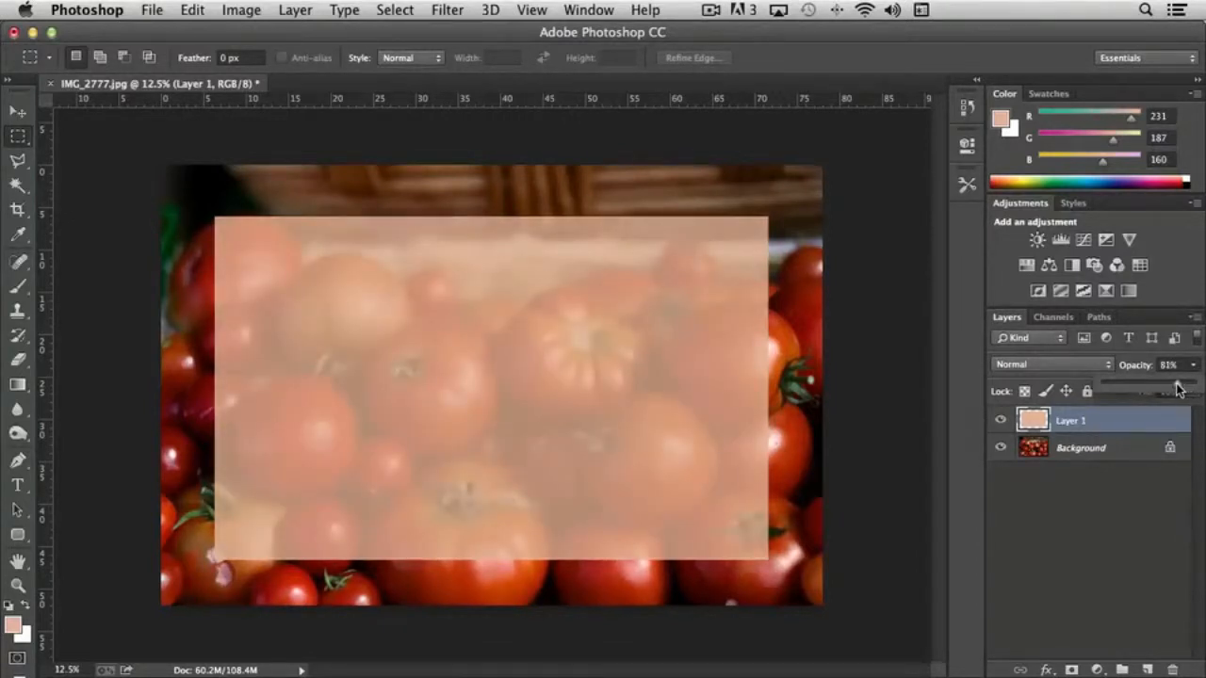
left_click(1142, 482)
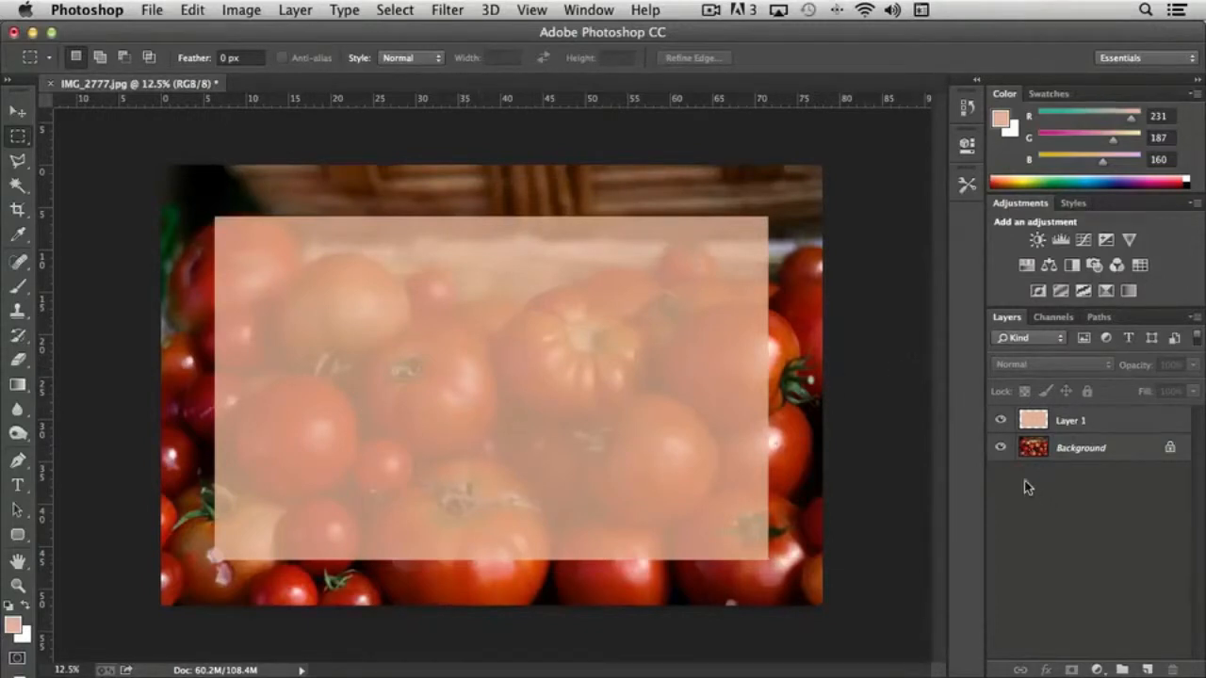
left_click(1001, 420)
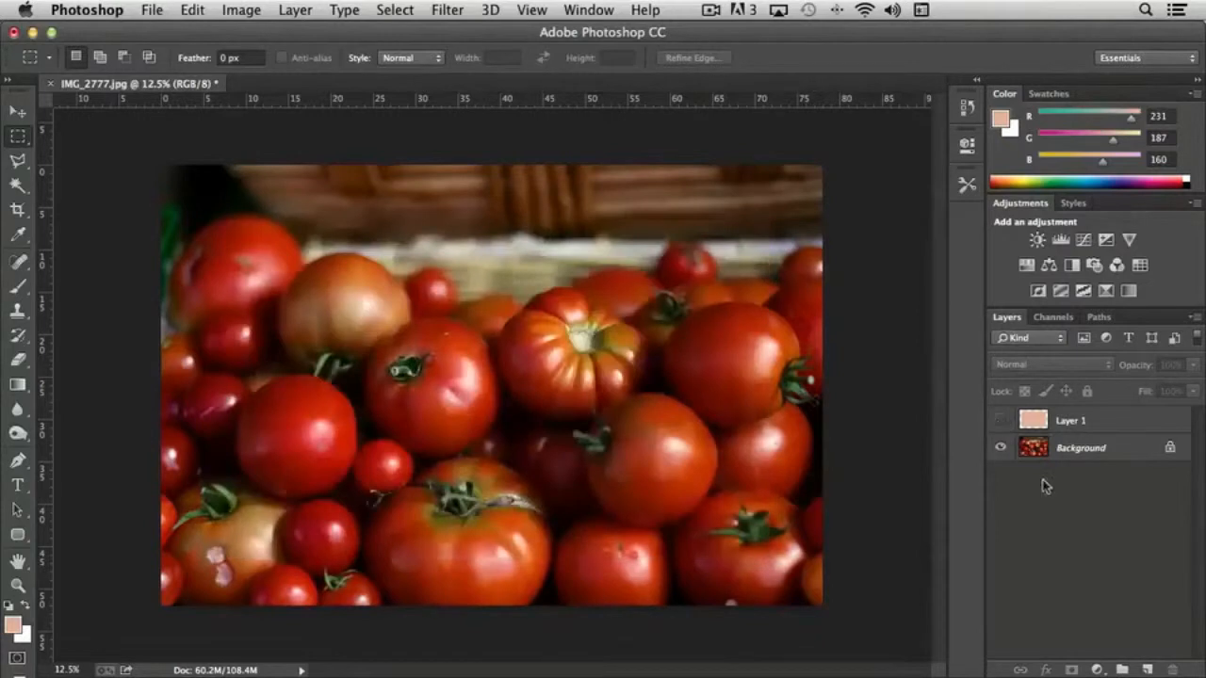
Copy a rectangular area of the central tomatoes from the Background layer and paste it onto a new layer
left_click(1033, 452)
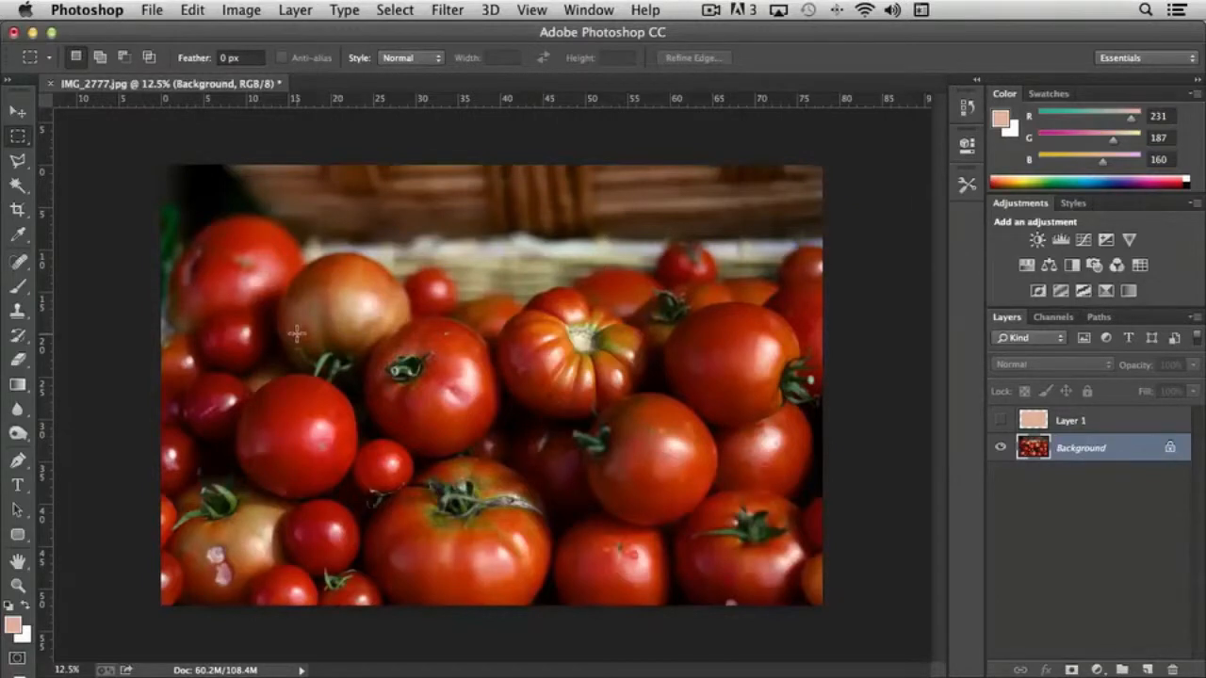
left_click_drag(296, 335, 723, 532)
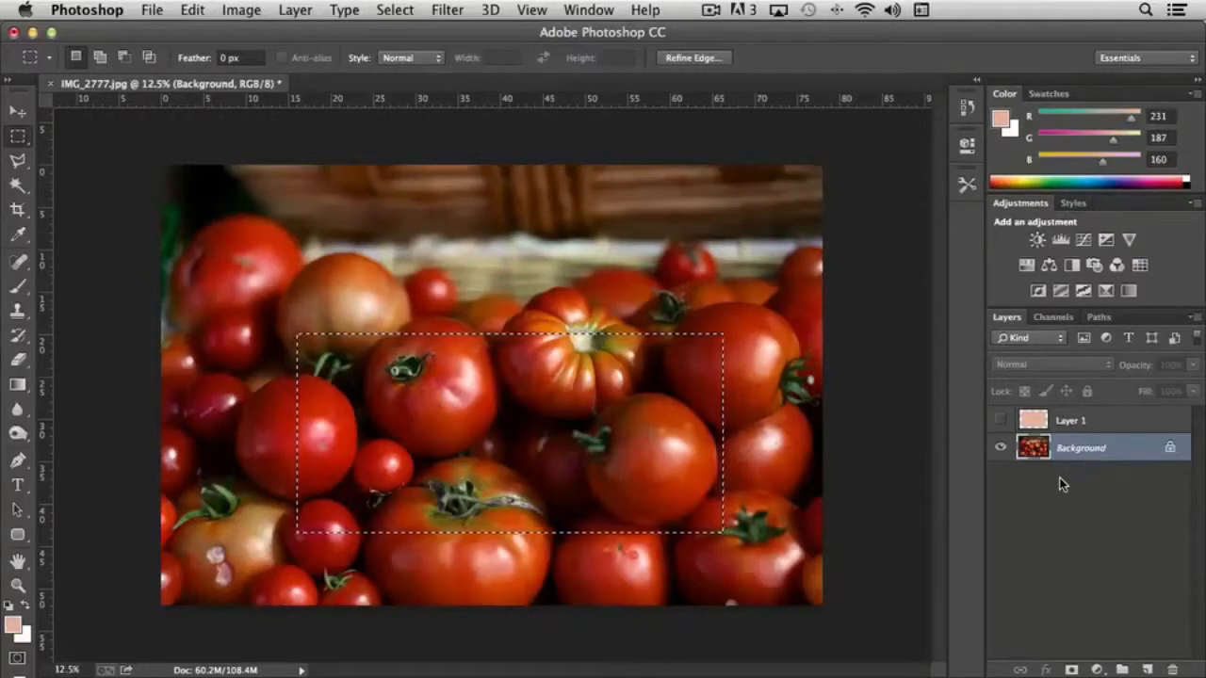
key("super+c")
key("super+v")
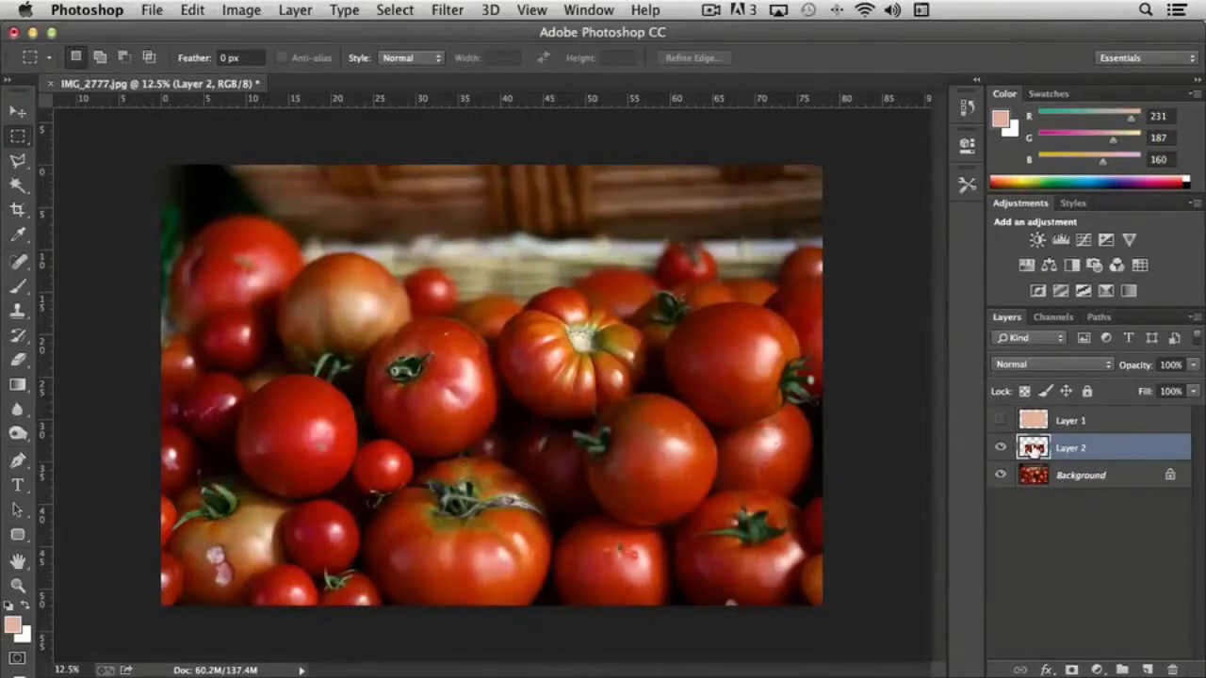
Load the outline of the pasted tomatoes on Layer 2 as a selection and deselect it
left_click(1033, 452, "super")
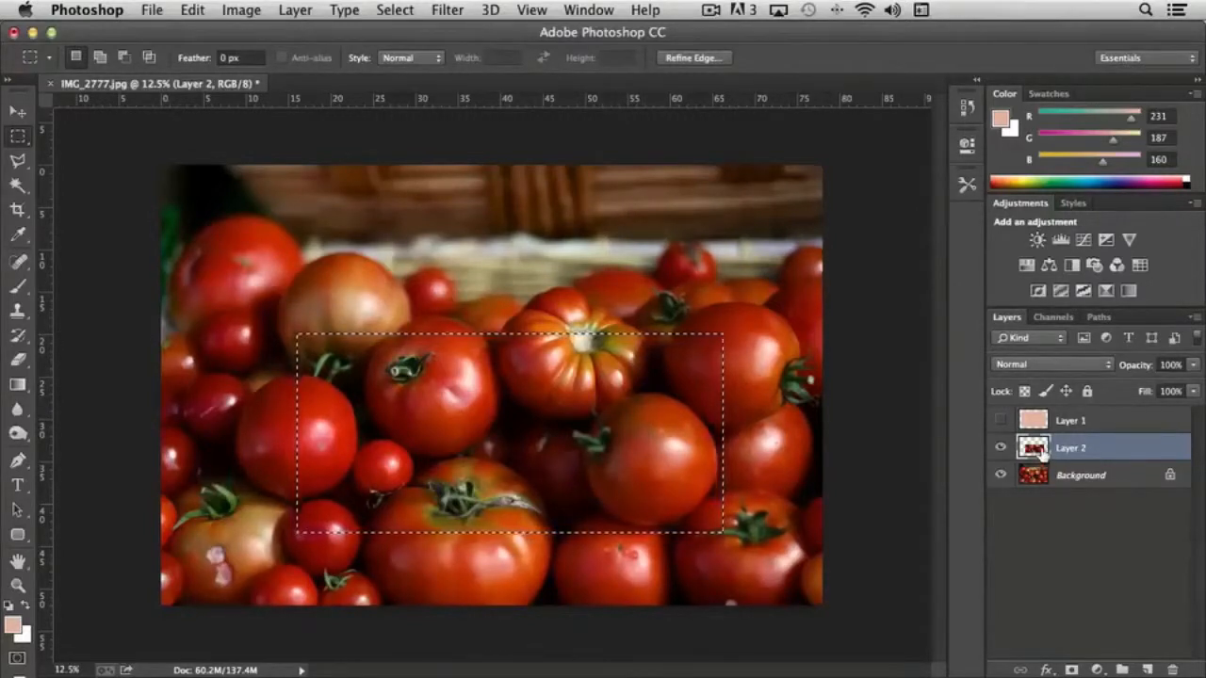
key("super+d")
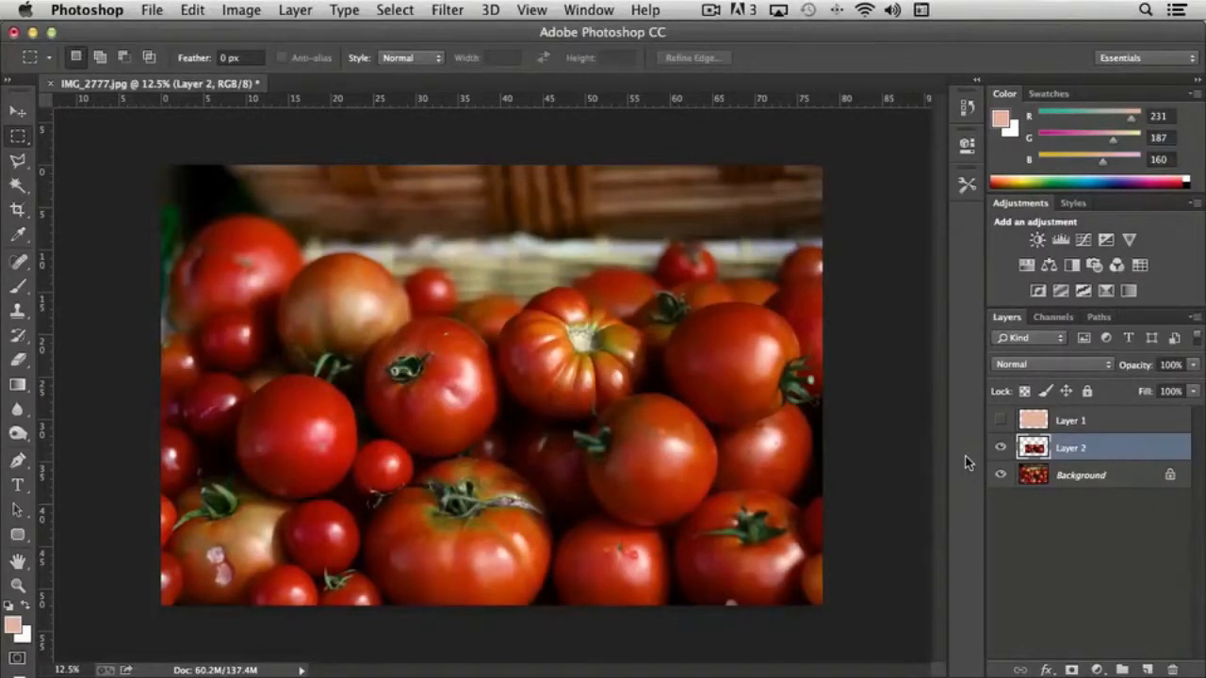
Recolour the pasted tomatoes on Layer 2 green with Hue/Saturation, using Hue +60 and Saturation -52
key("super+u")
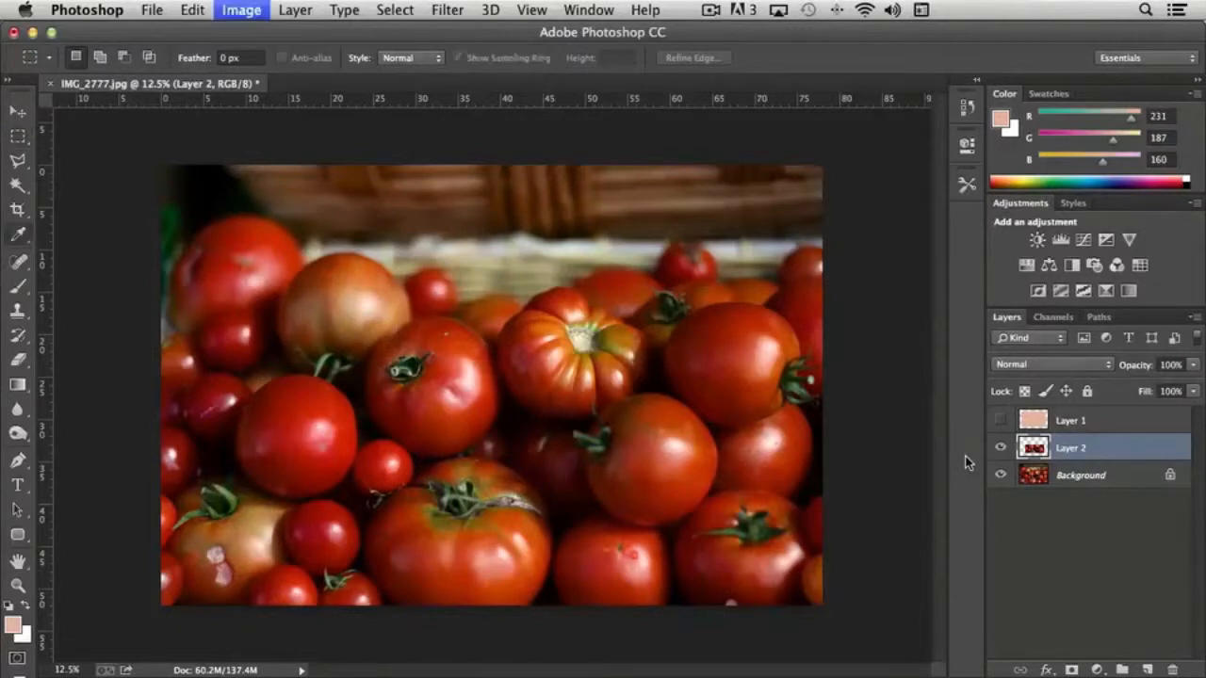
left_click_drag(942, 189, 767, 56)
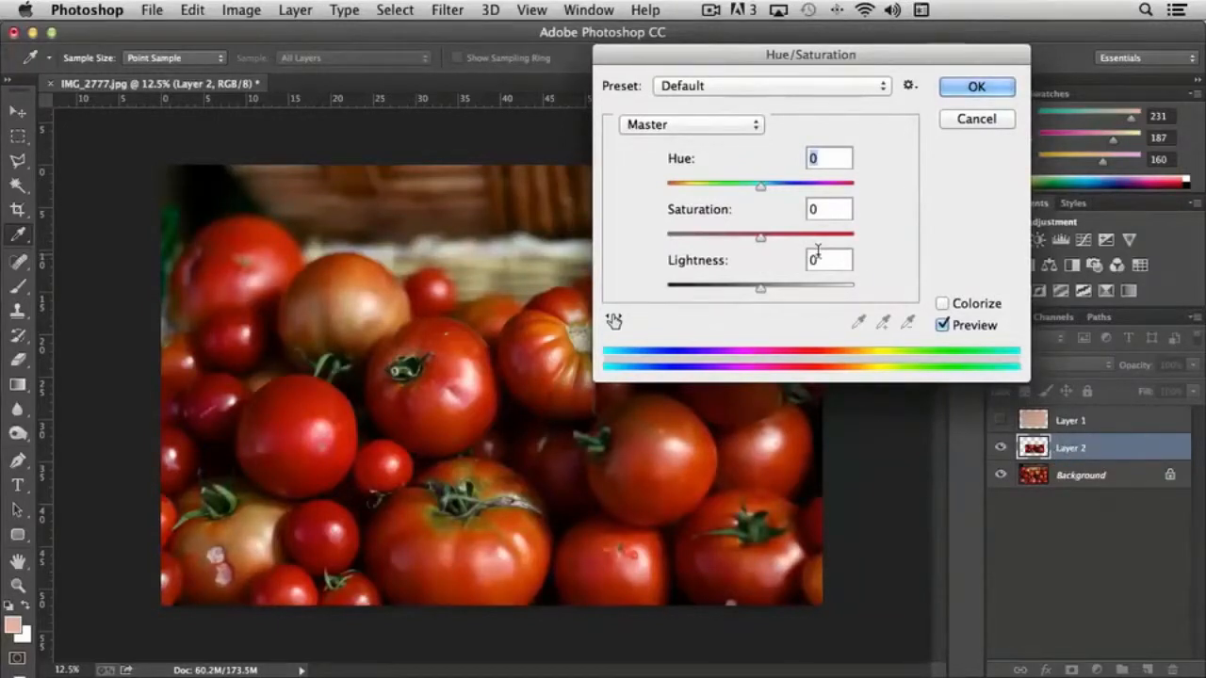
left_click_drag(761, 187, 814, 192)
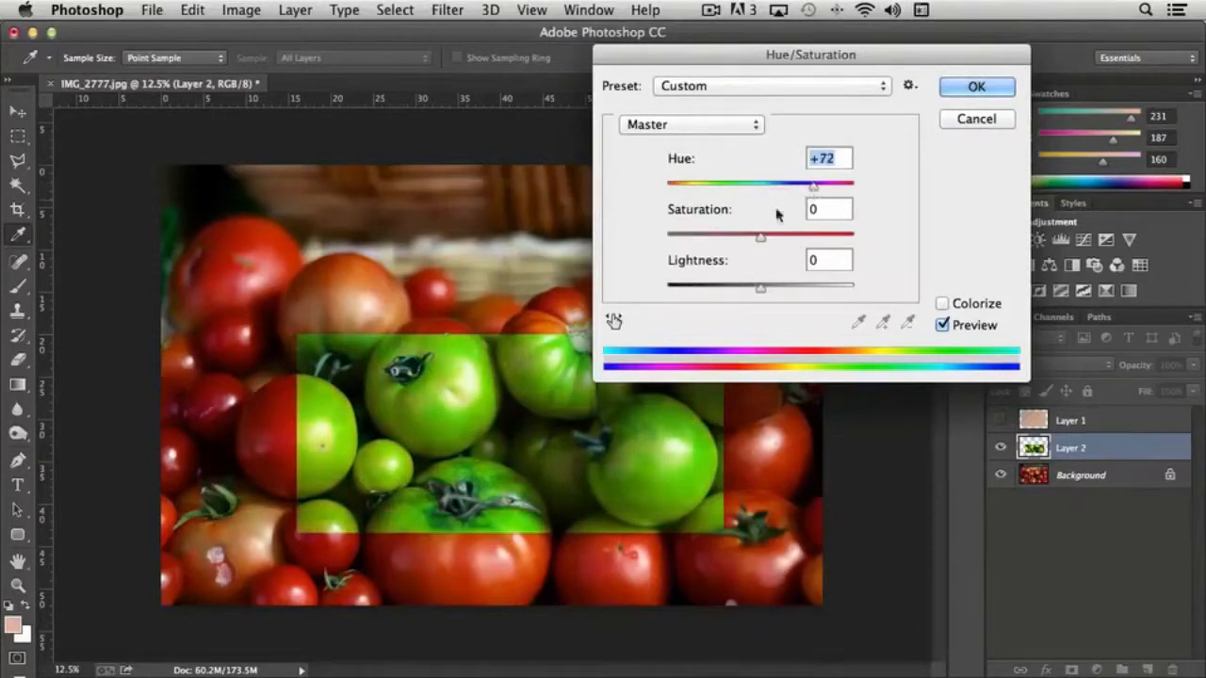
left_click_drag(761, 237, 713, 241)
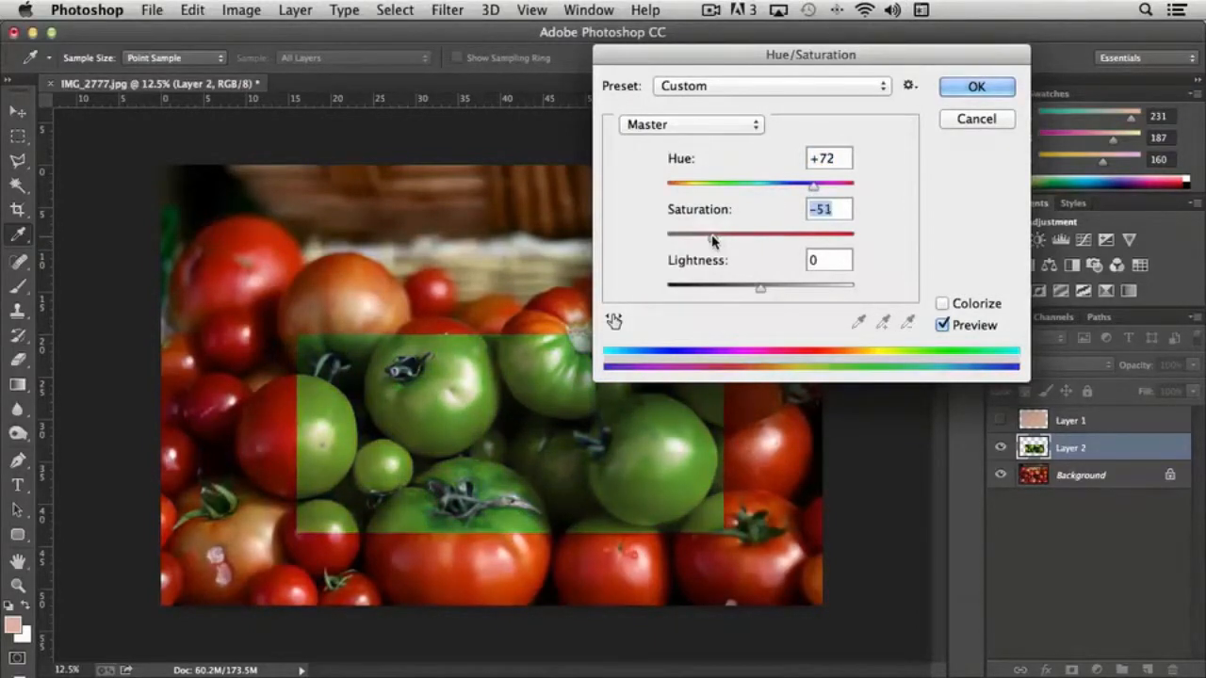
mouse_move(815, 189)
left_mouse_down()
mouse_move(838, 188)
mouse_move(808, 191)
left_mouse_up()
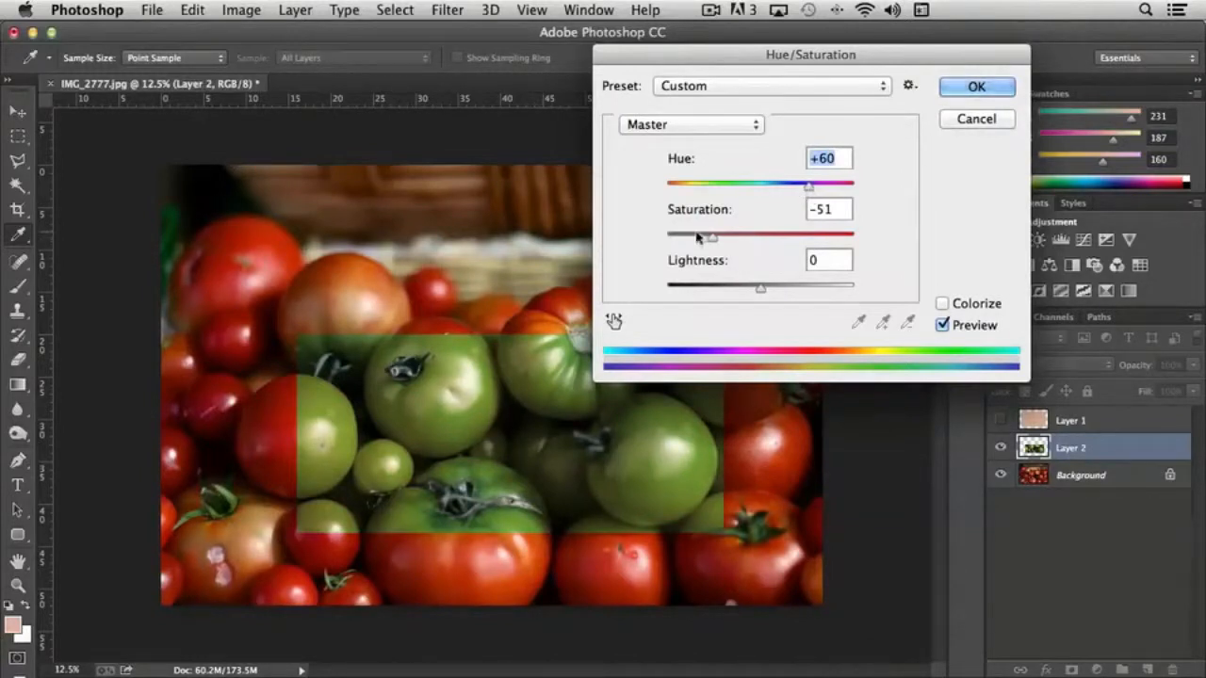
left_click_drag(714, 242, 711, 238)
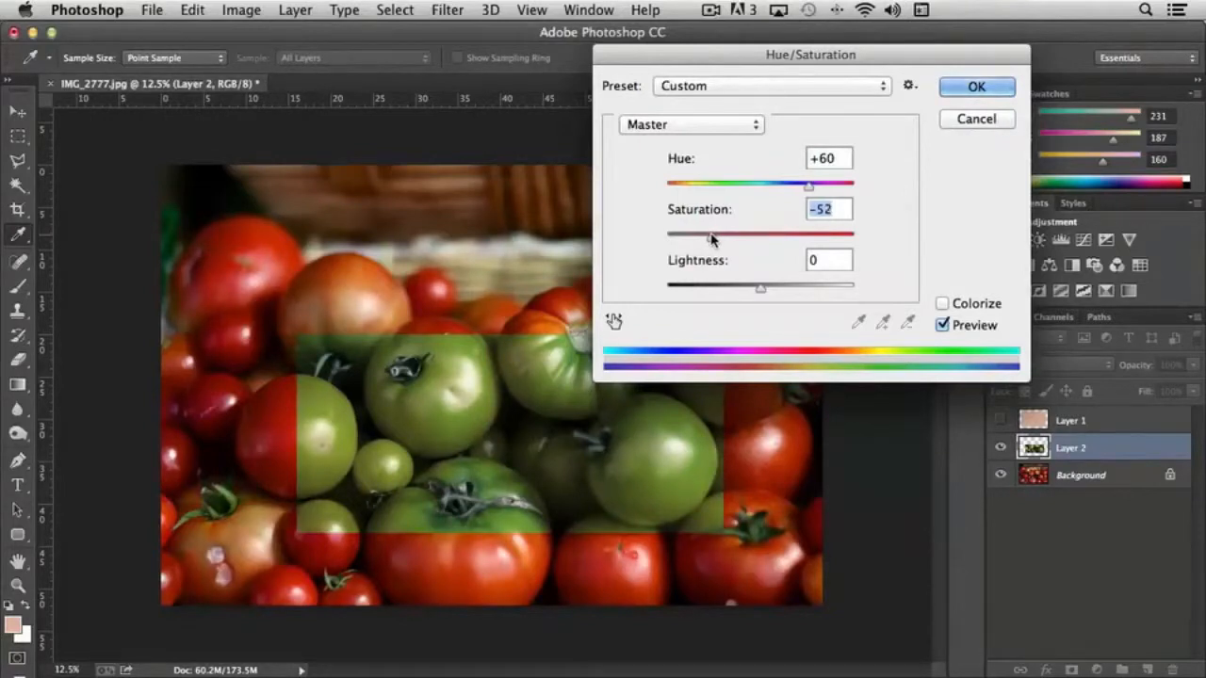
left_click(945, 85)
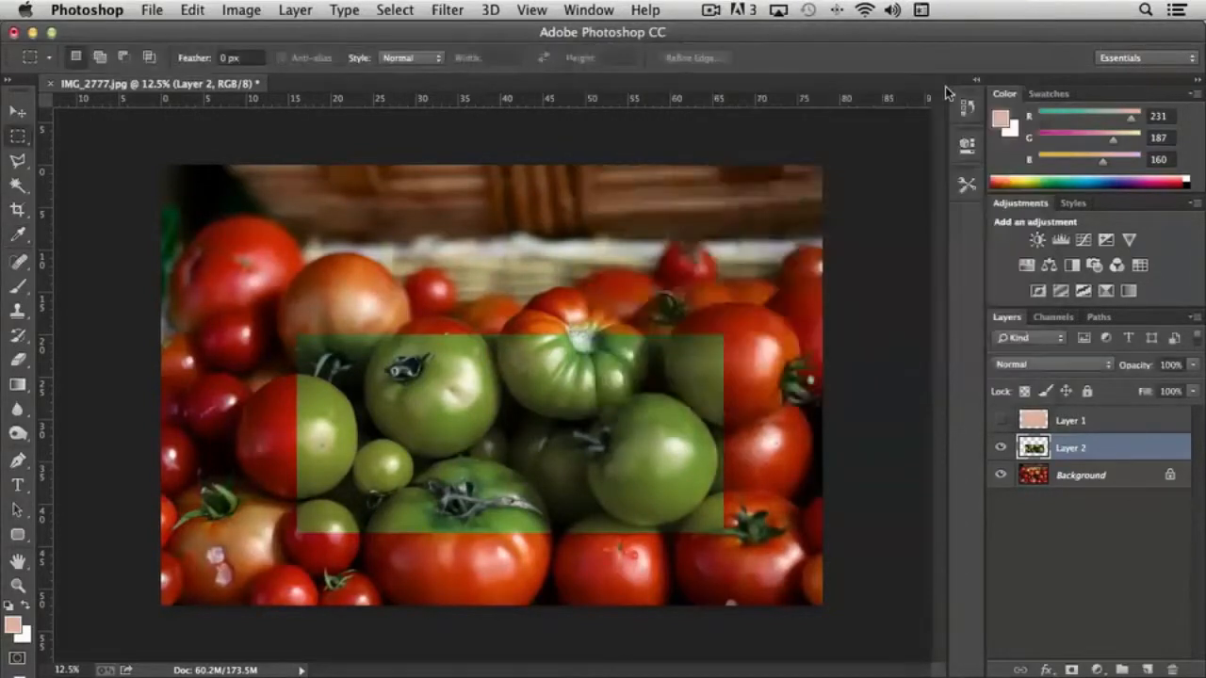
Toggle the visibility of Layer 2 several times to compare the recoloured area with the original photo
left_click(1001, 449)
left_click(1001, 449)
left_click(1000, 449)
left_click(1001, 449)
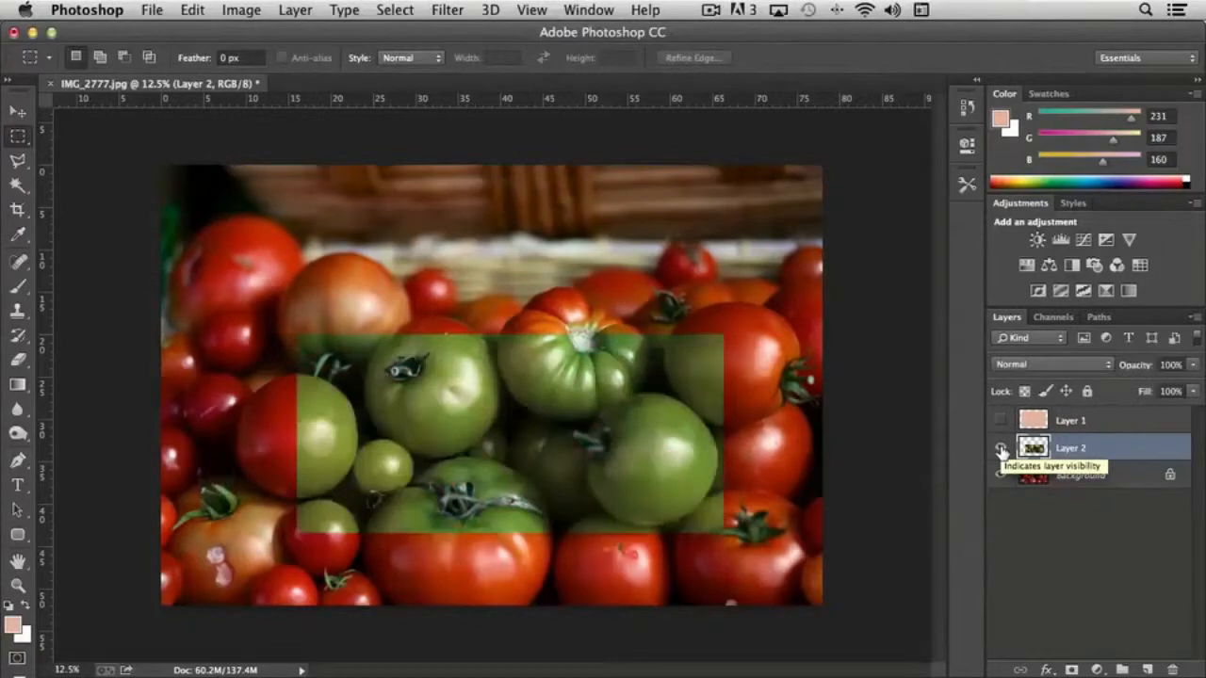
left_click(1000, 449)
left_click(1000, 450)
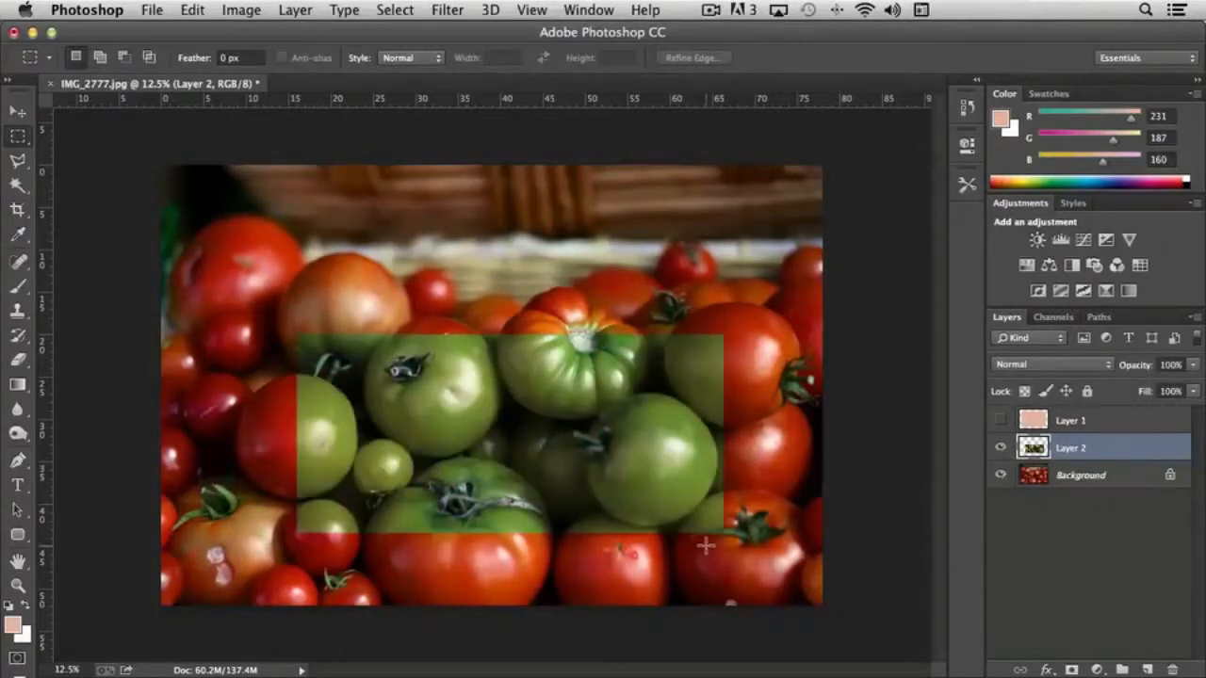
With Layer 2 hidden, draw a tomato-sized circle with the Elliptical Marquee tool and move it onto the smooth red tomato left of centre
left_click(20, 139)
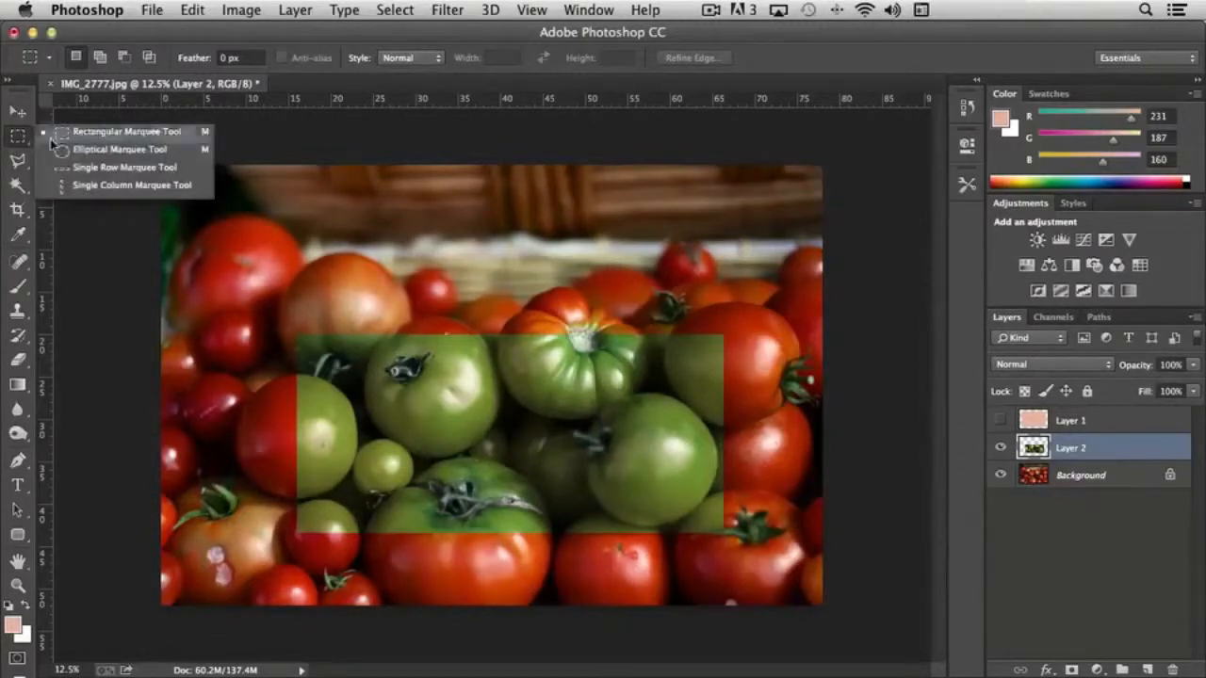
left_click(158, 152)
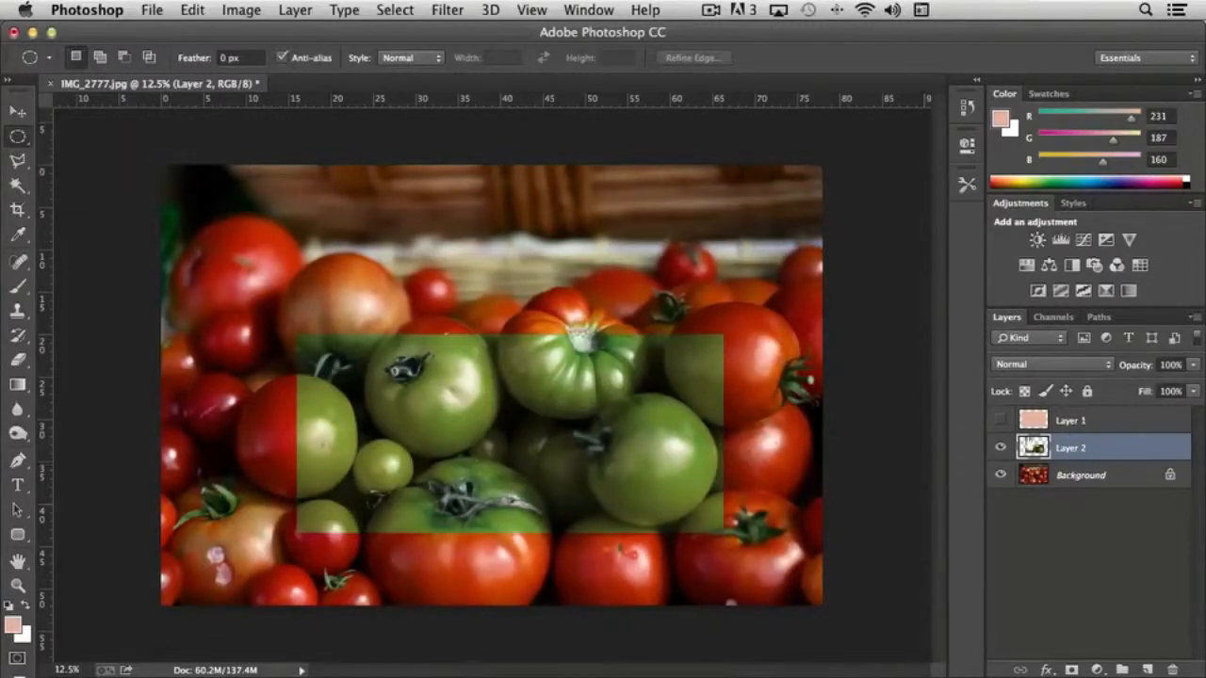
left_click(1001, 448)
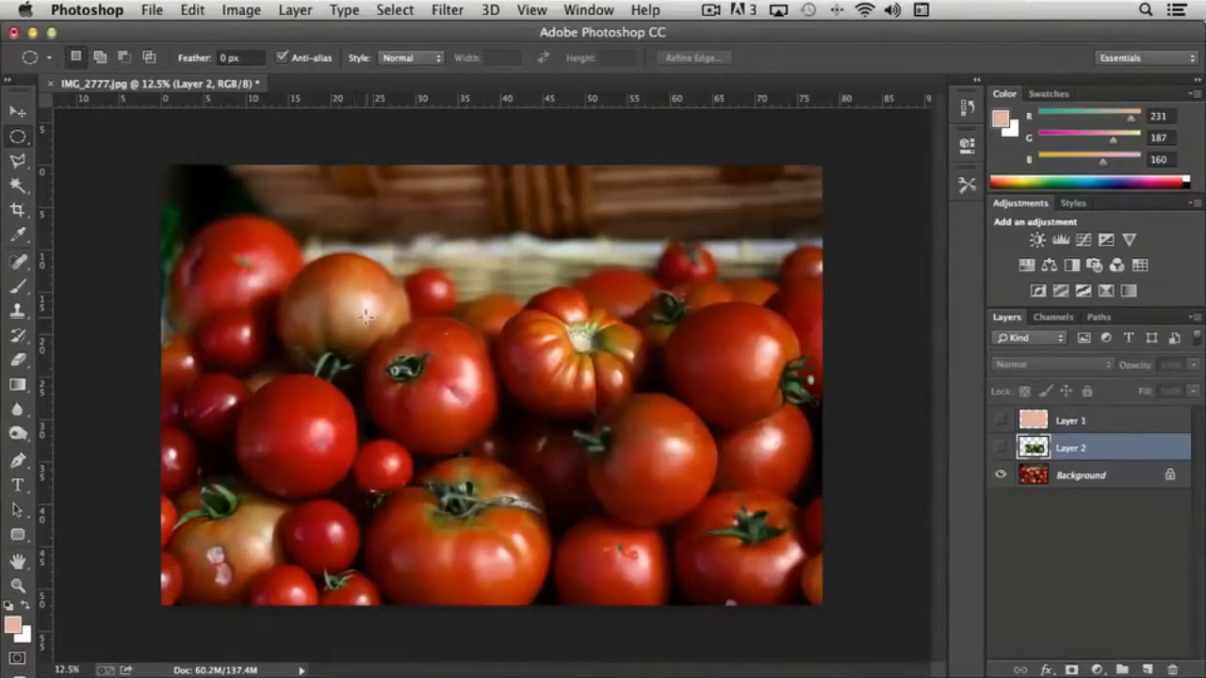
left_click_drag(354, 316, 579, 454)
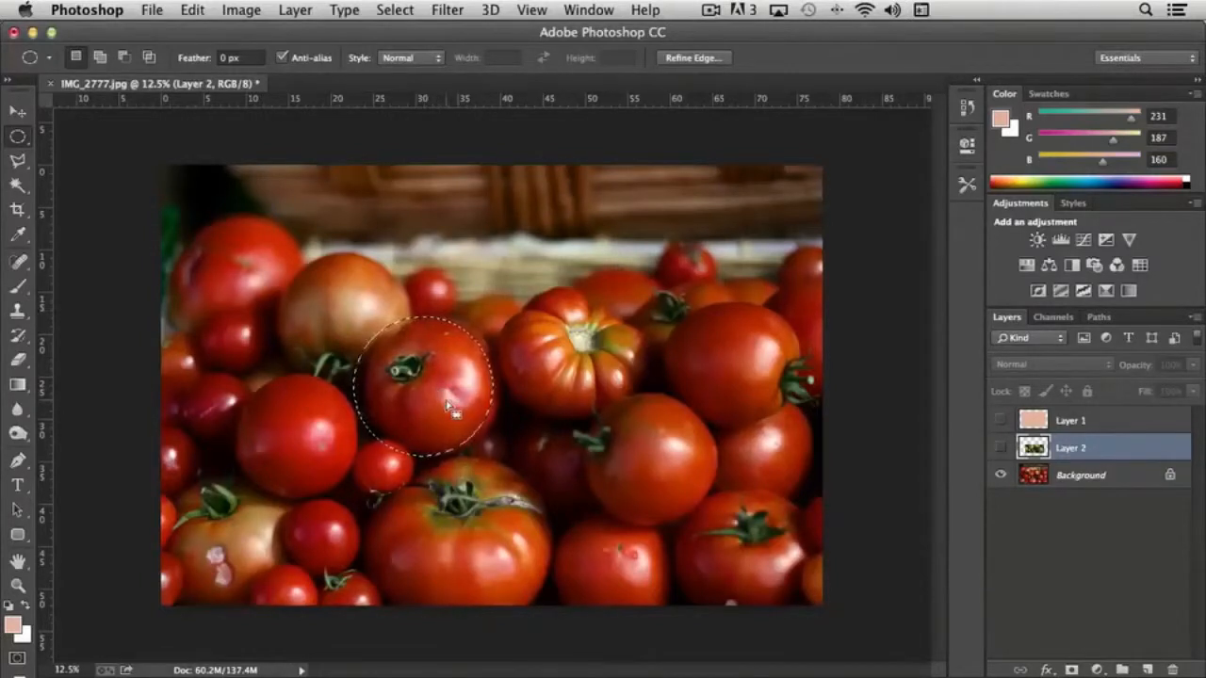
left_click_drag(400, 405, 267, 456)
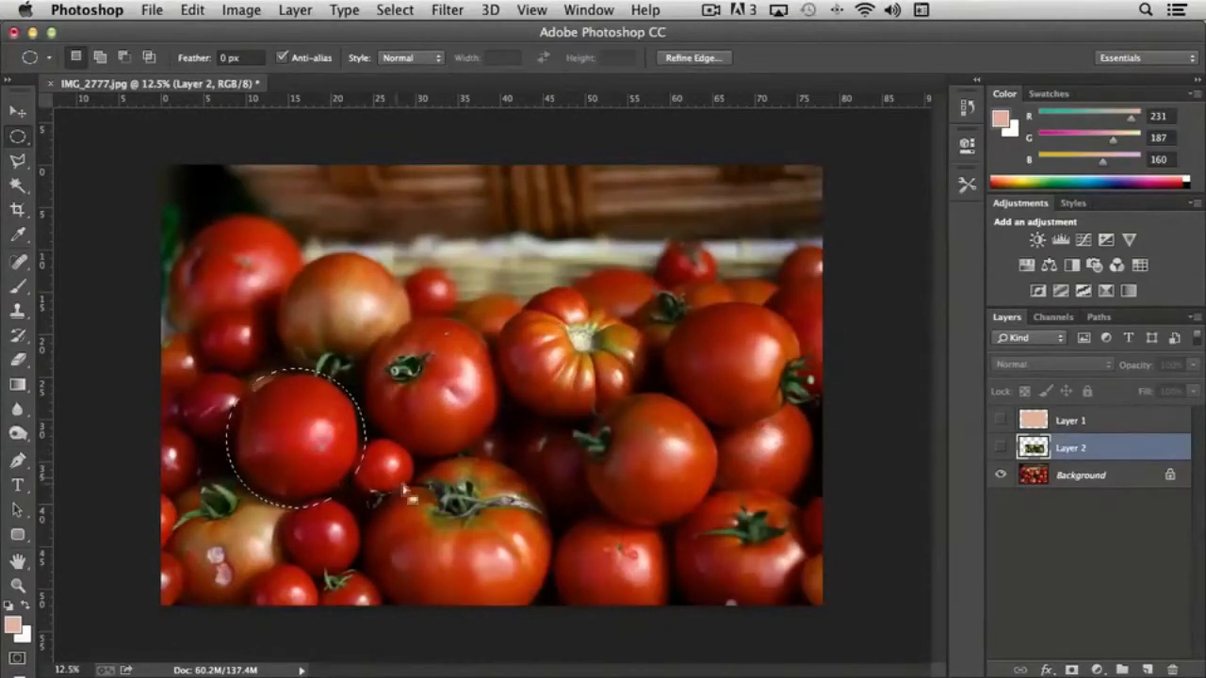
Add a hidden empty layer above the Background and copy the circled tomato from the Background onto its own layer
left_click(1099, 486)
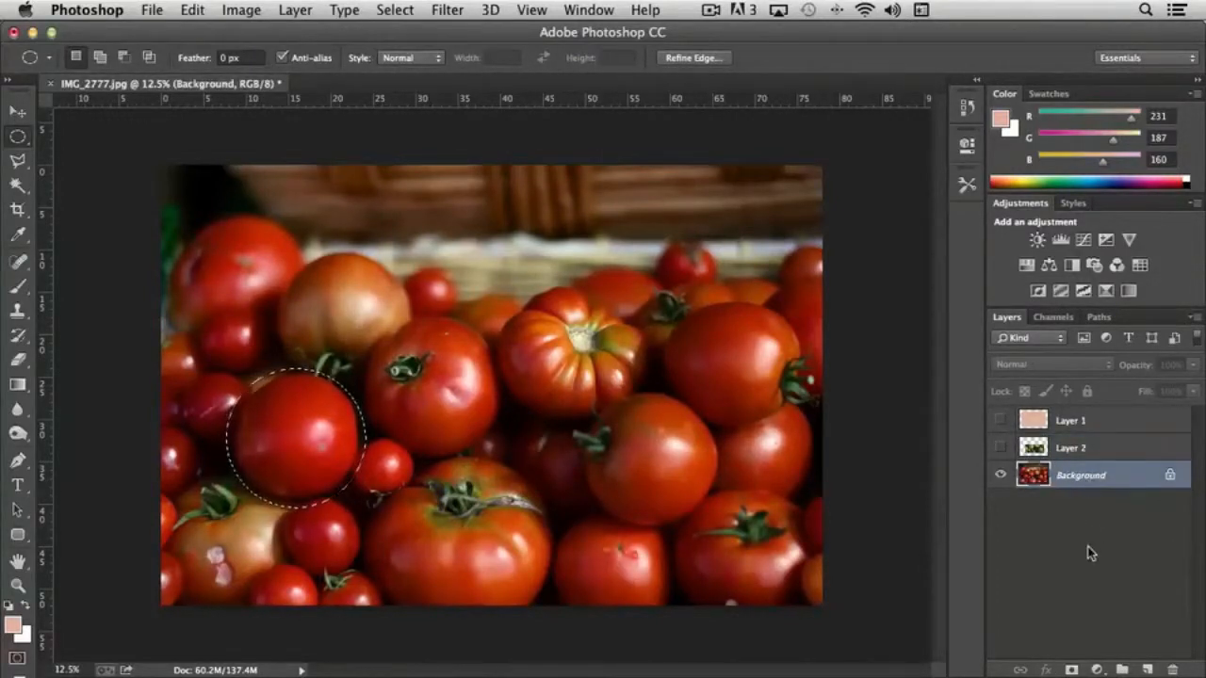
left_click(1147, 669)
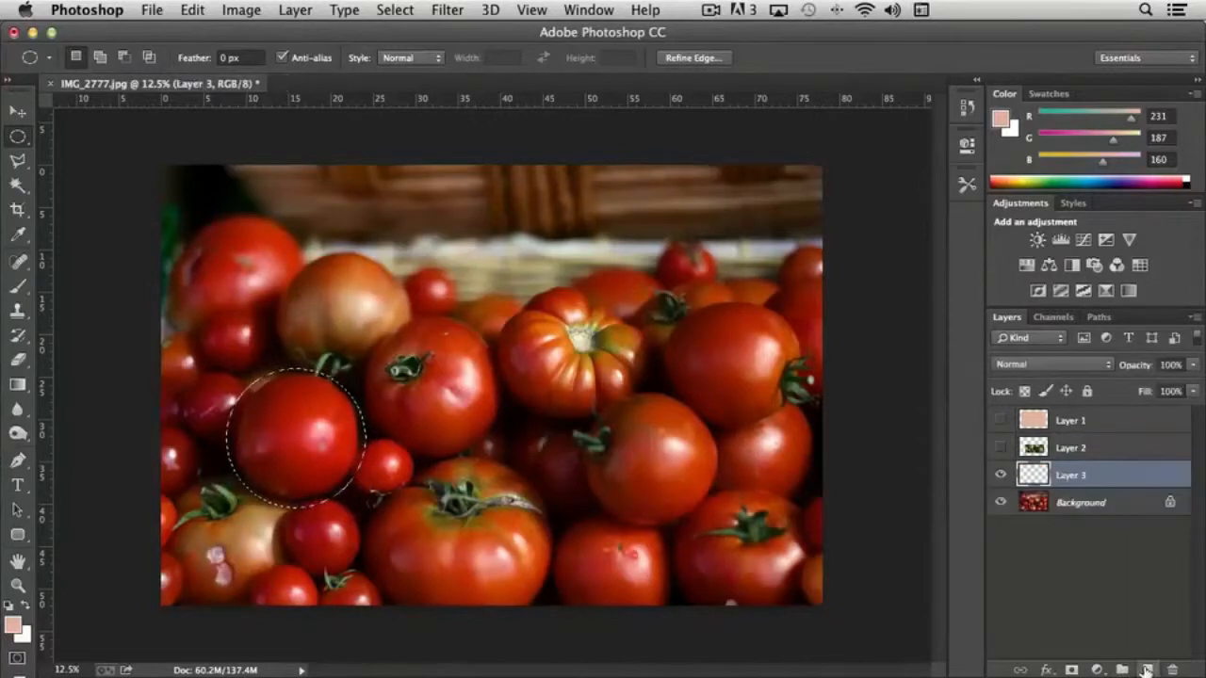
left_click(1001, 476)
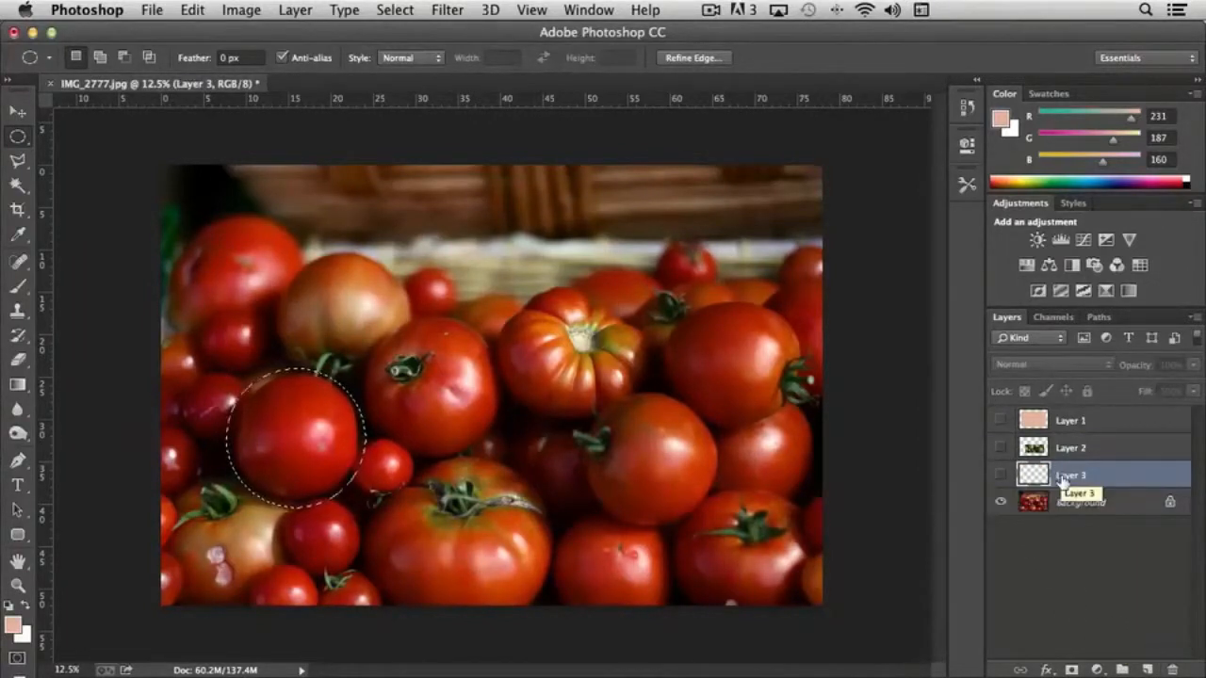
left_click(1064, 509)
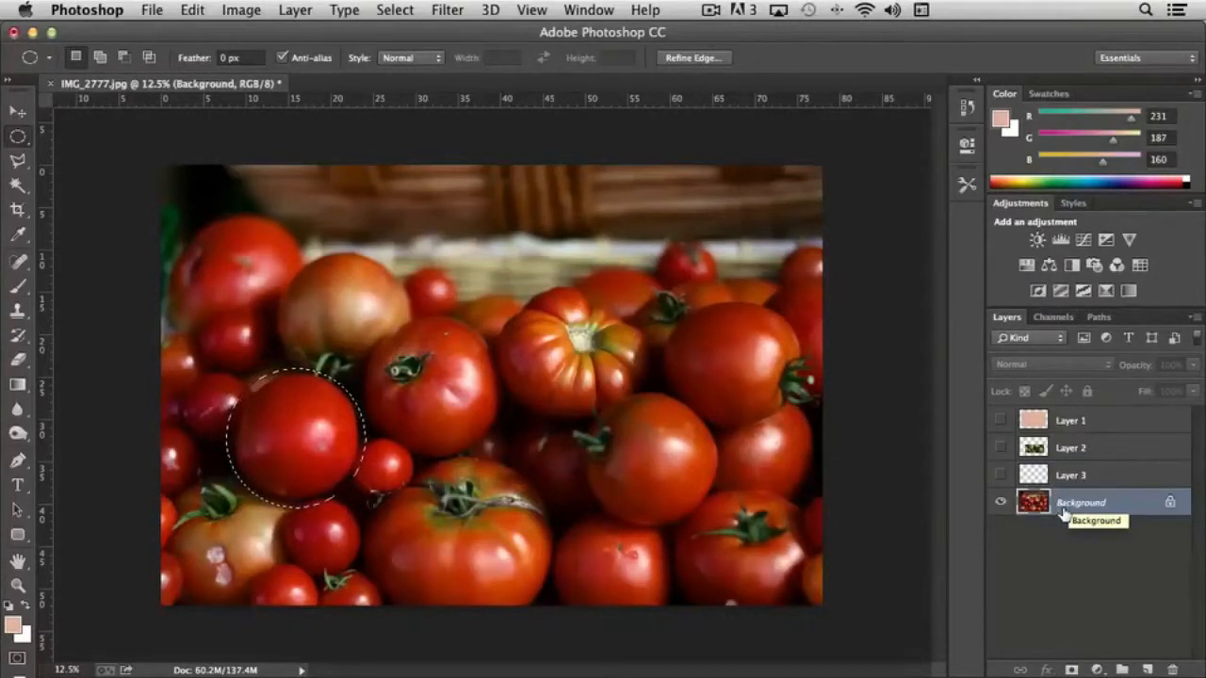
key("super+j")
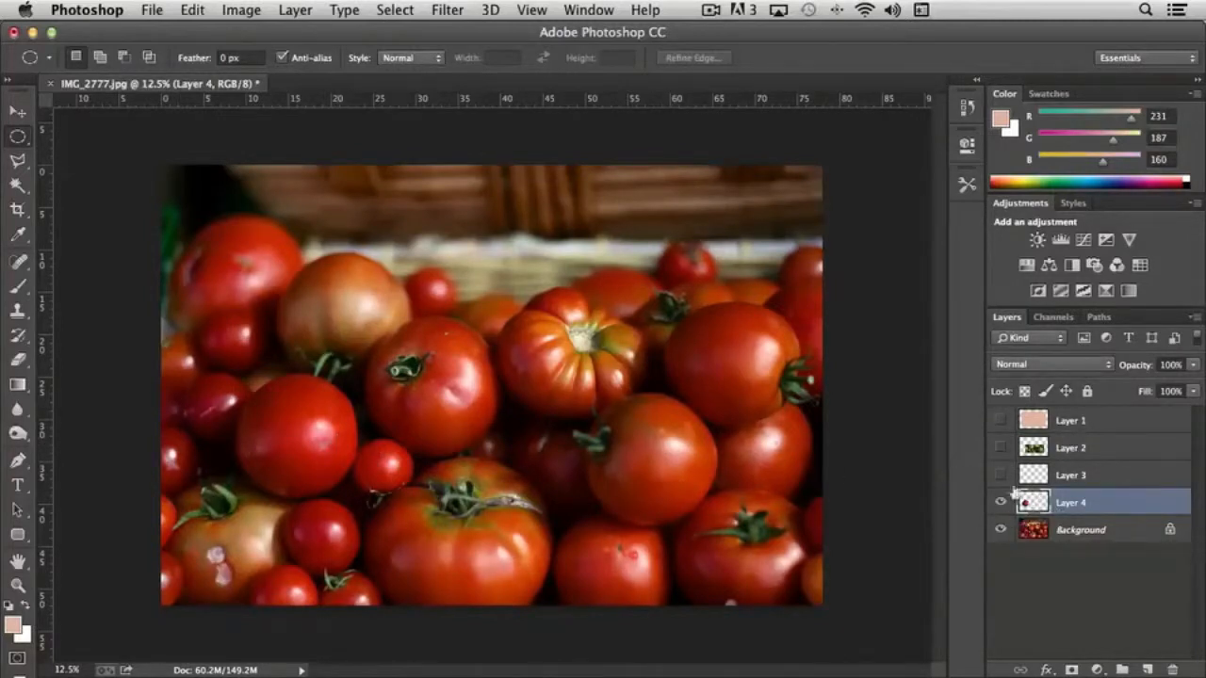
Start Replace Color on the copied tomato in Layer 4 and sample its red, highlight and darker tones into the colour range
left_click(235, 12)
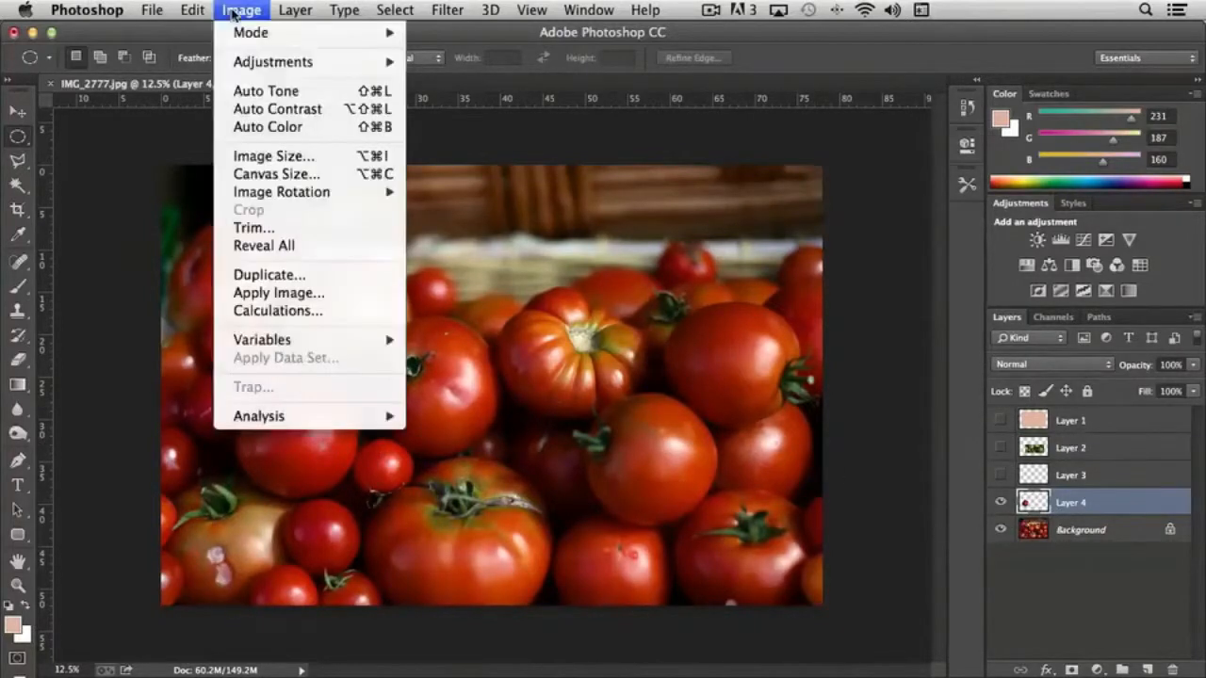
mouse_move(264, 64)
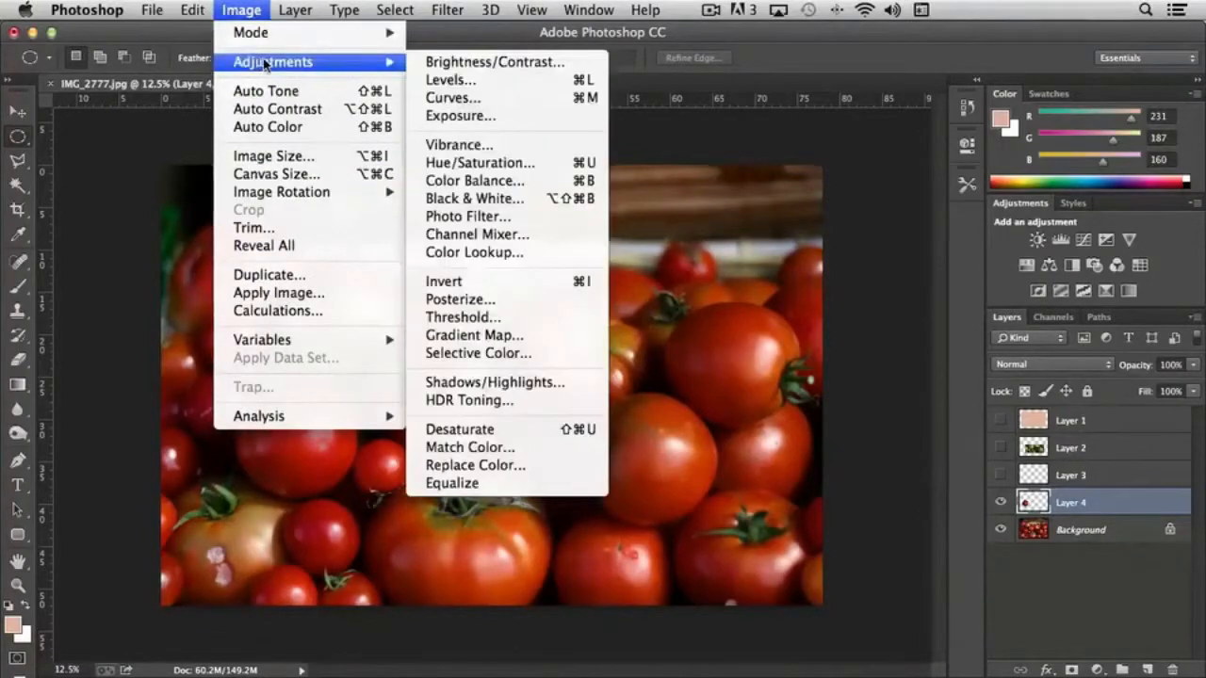
left_click(516, 464)
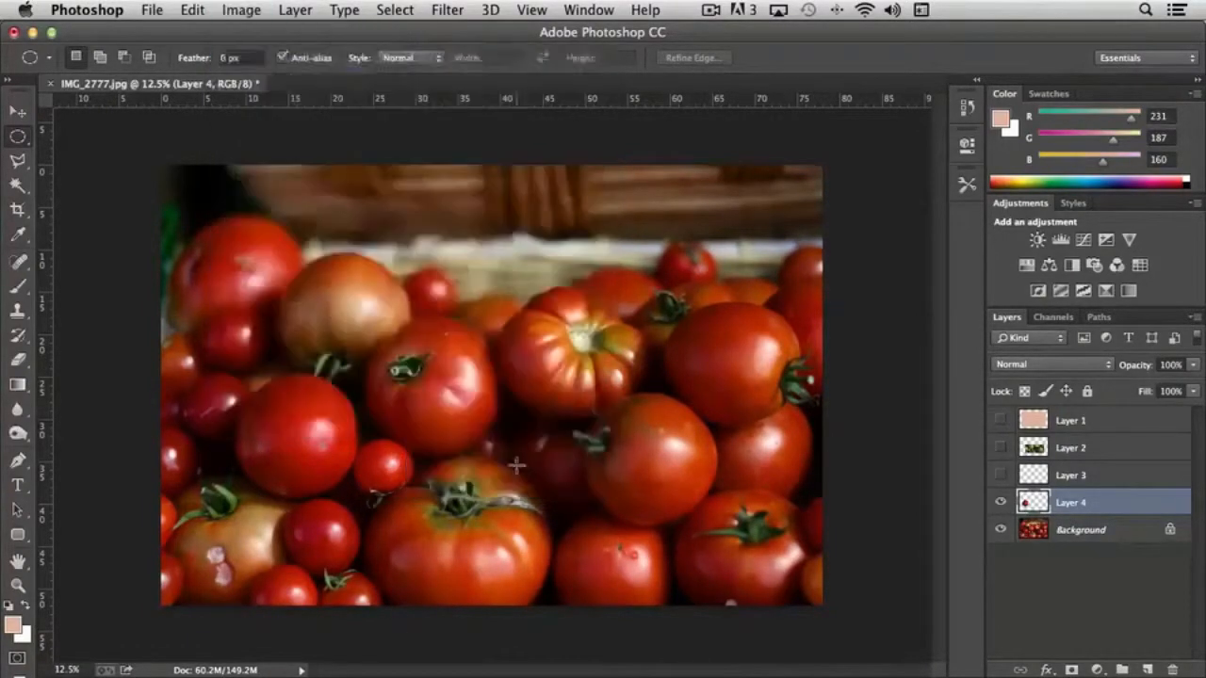
left_click(297, 430)
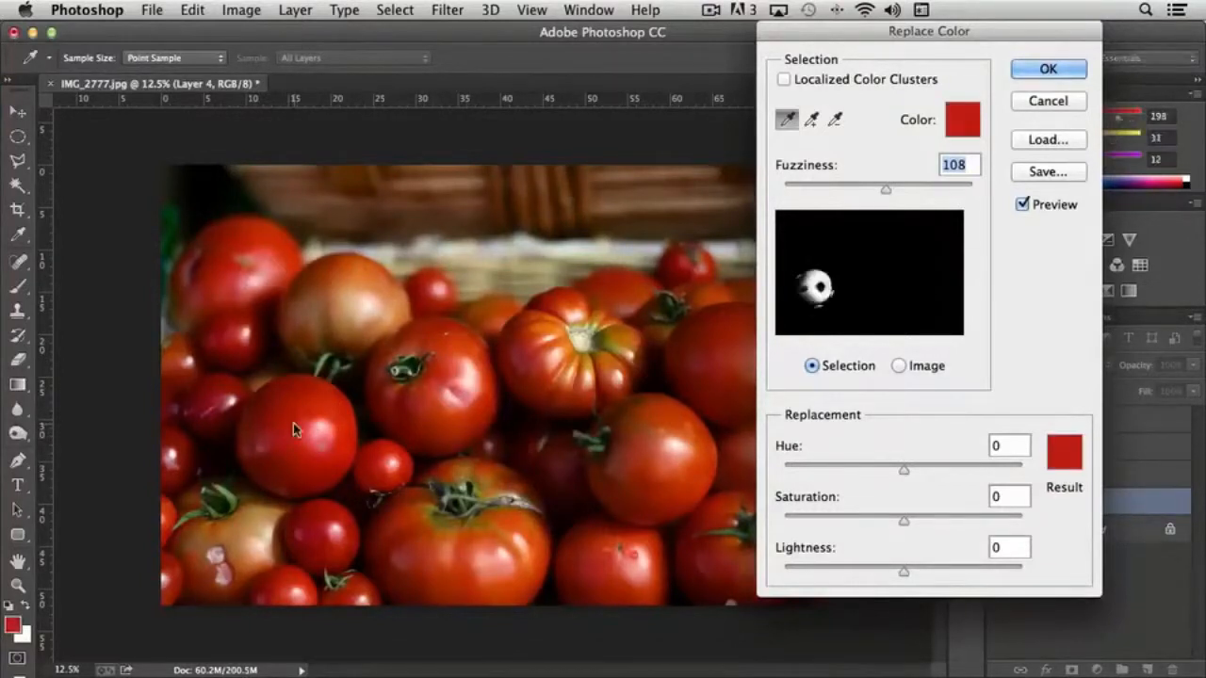
left_click(280, 428)
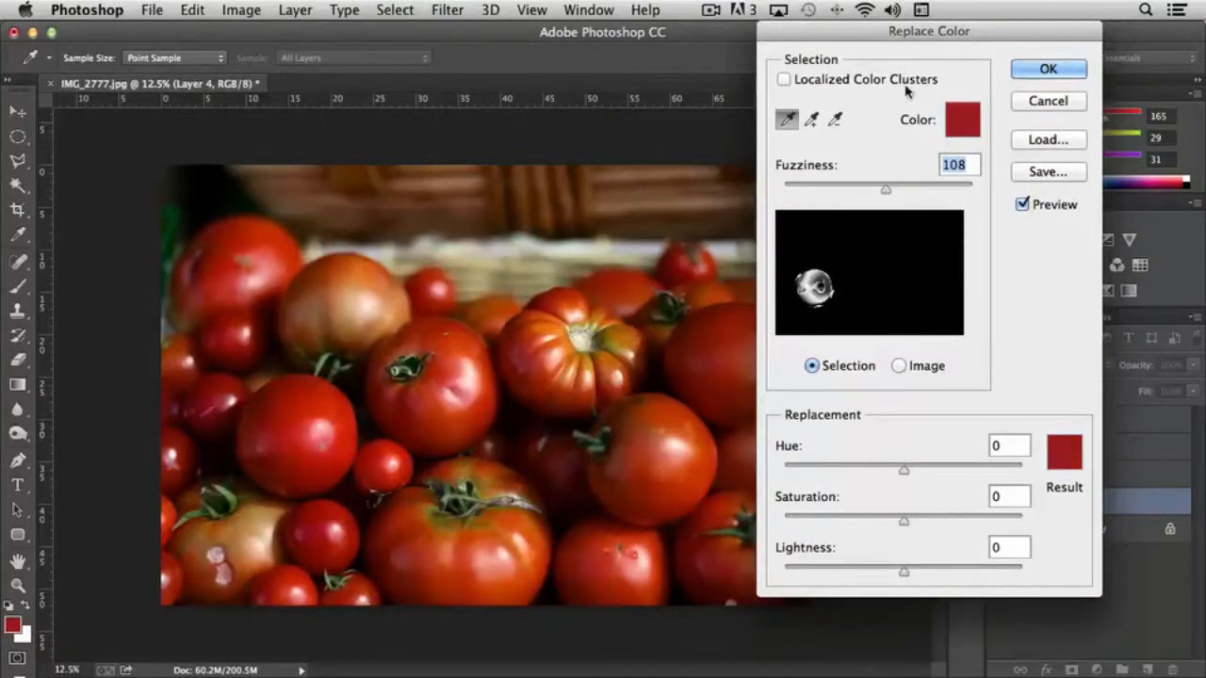
left_click(811, 118)
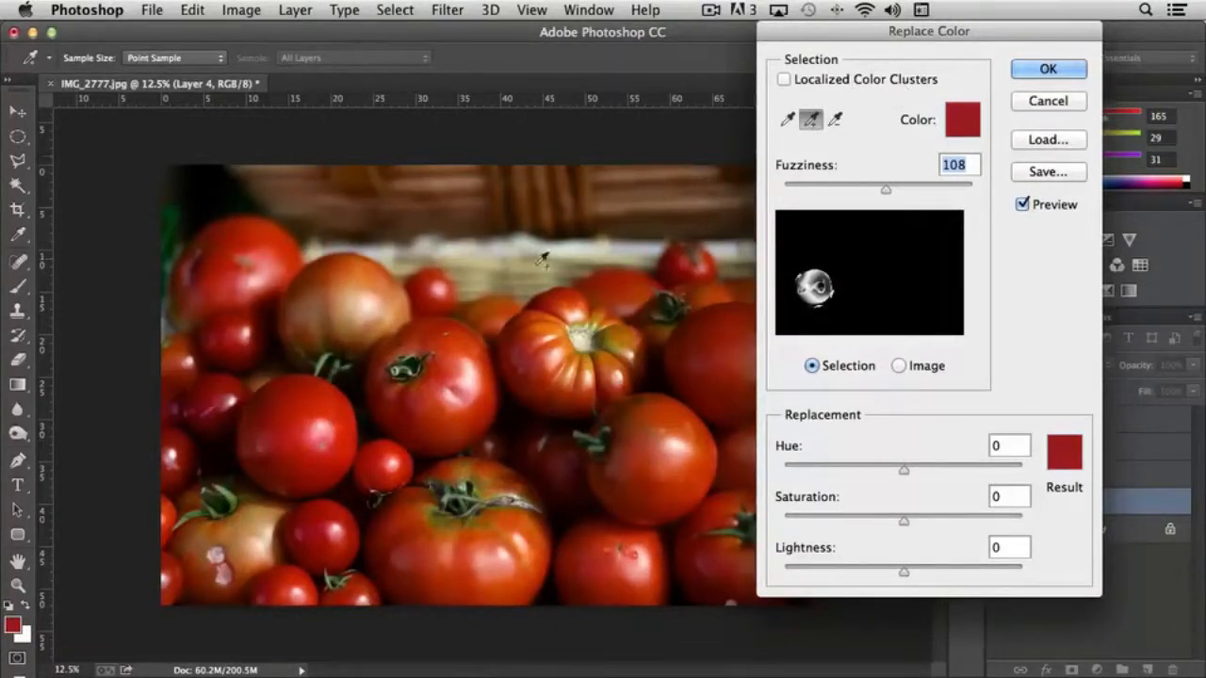
left_click(326, 421)
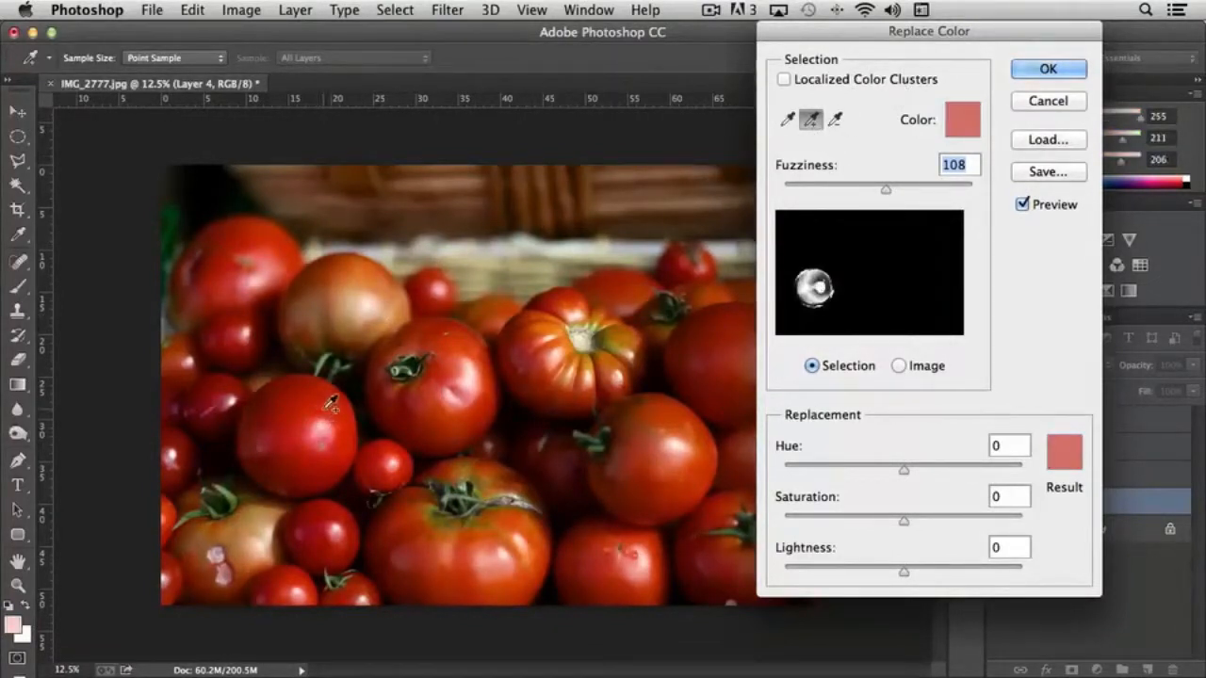
left_click(275, 454)
left_click(266, 426)
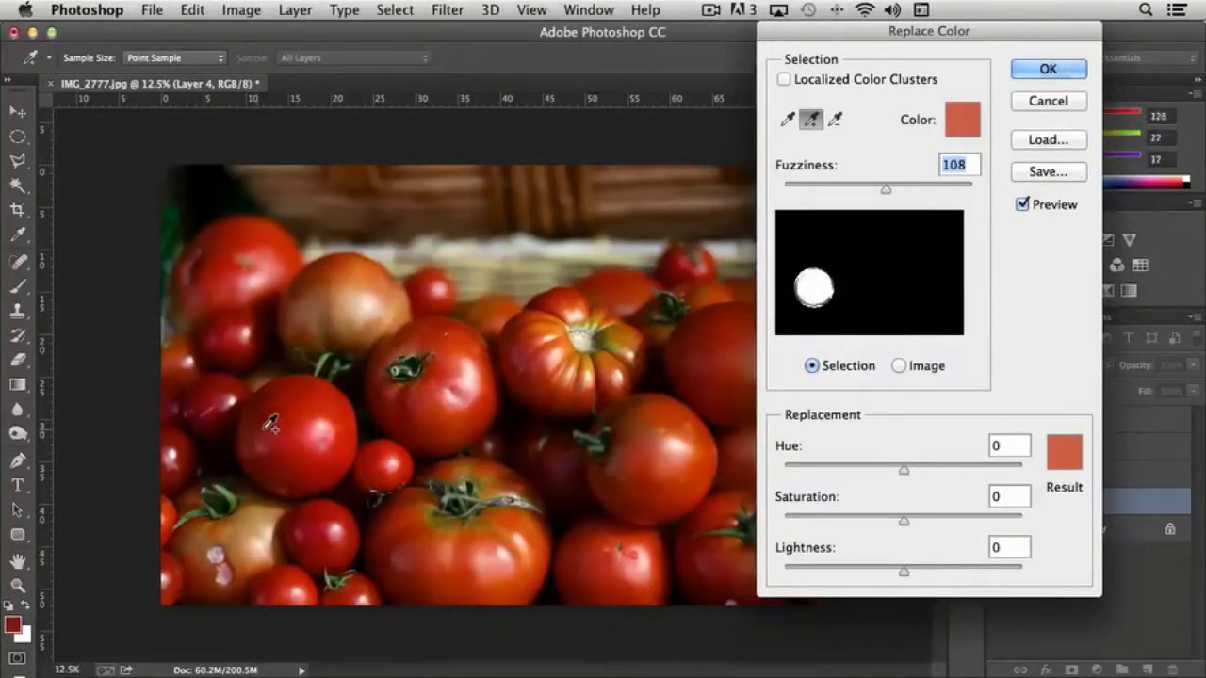
Set the Replace Color fuzziness to 35 and add more tones from both edges of the tomato to the range
left_click_drag(886, 193, 818, 197)
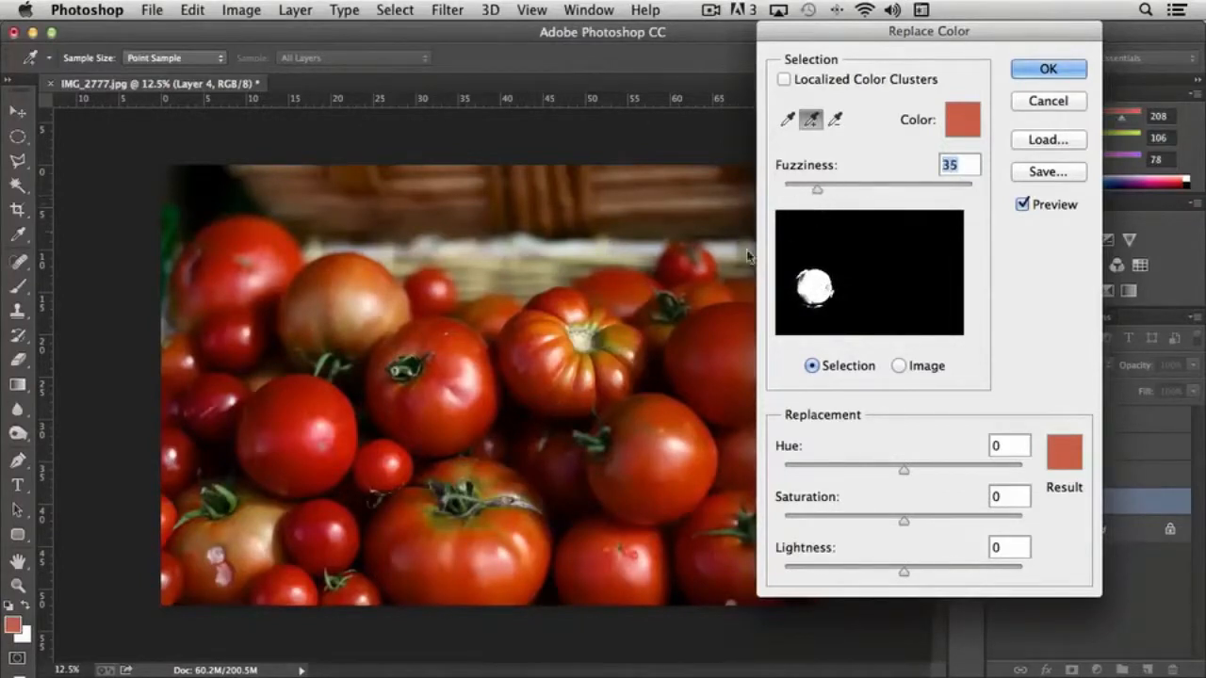
left_click(332, 435)
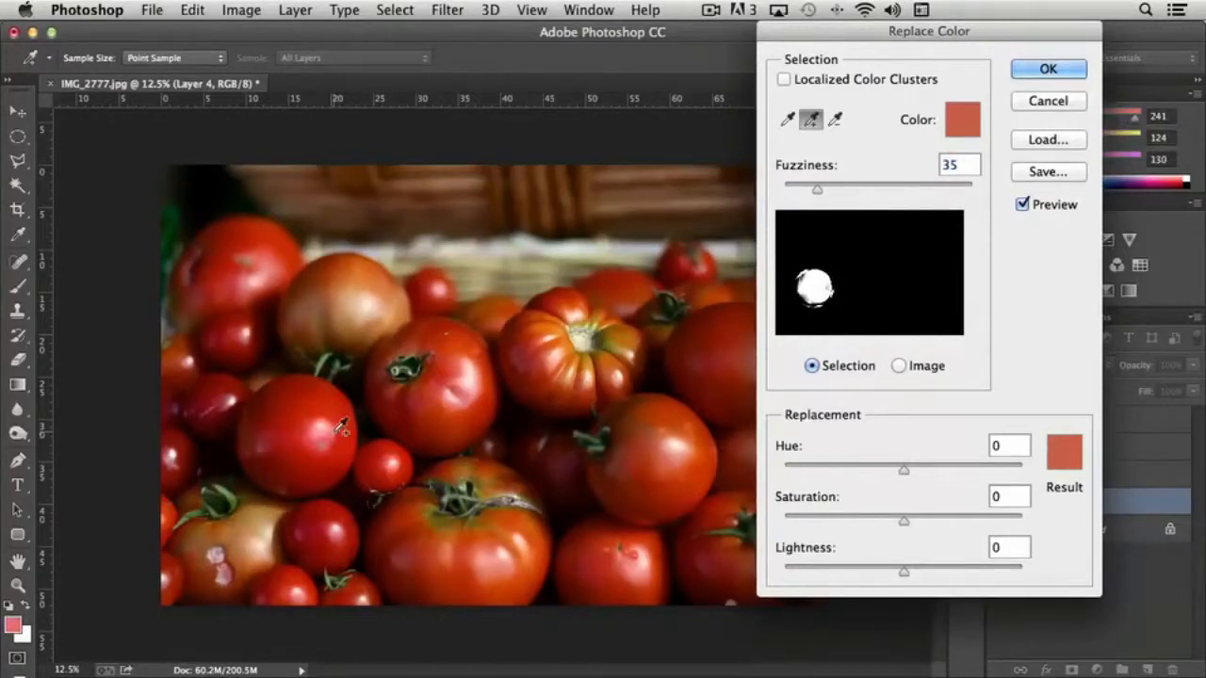
left_click(338, 415)
left_click(341, 402)
left_click(339, 417)
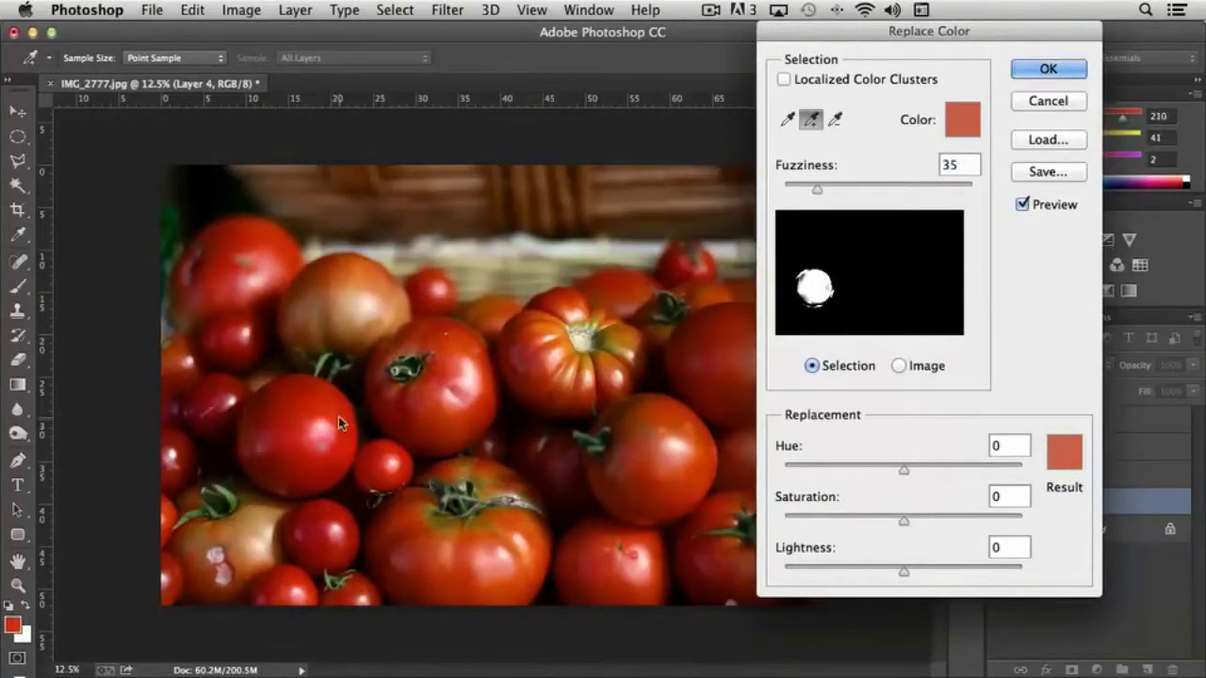
left_click(251, 443)
left_click(256, 403)
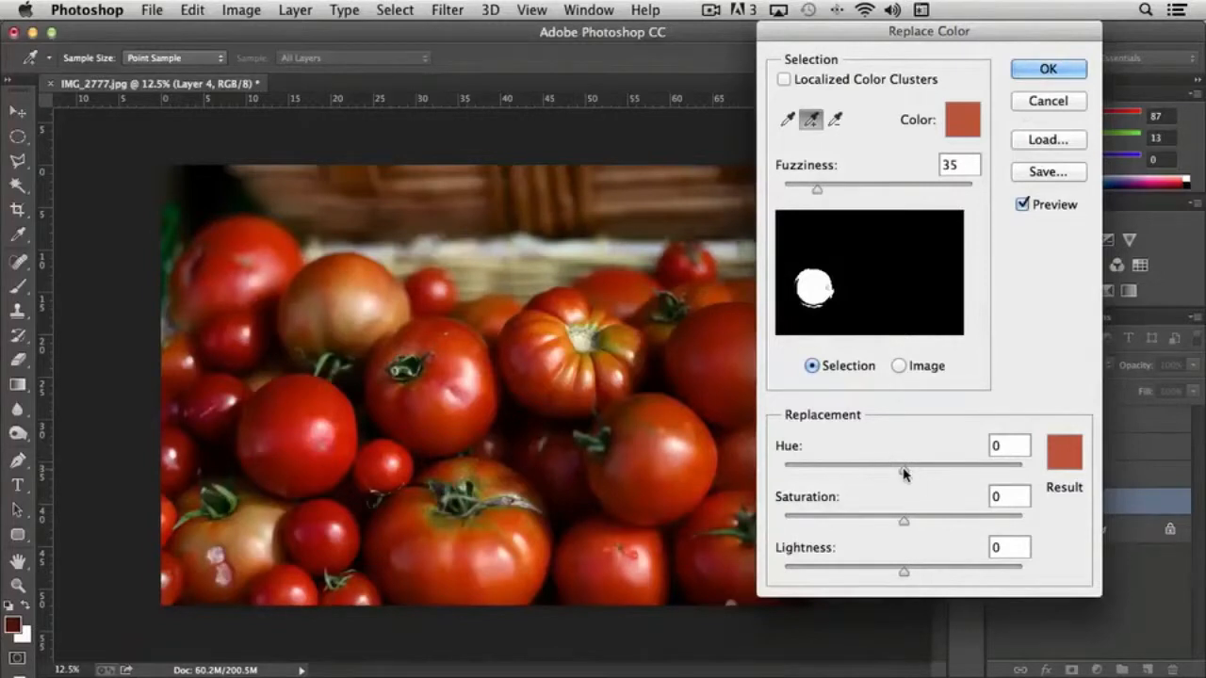
Try shifting the replacement hue of the tomato and cancel Replace Color
mouse_move(902, 474)
left_mouse_down()
mouse_move(880, 474)
mouse_move(964, 471)
mouse_move(907, 471)
left_mouse_up()
key("Escape")
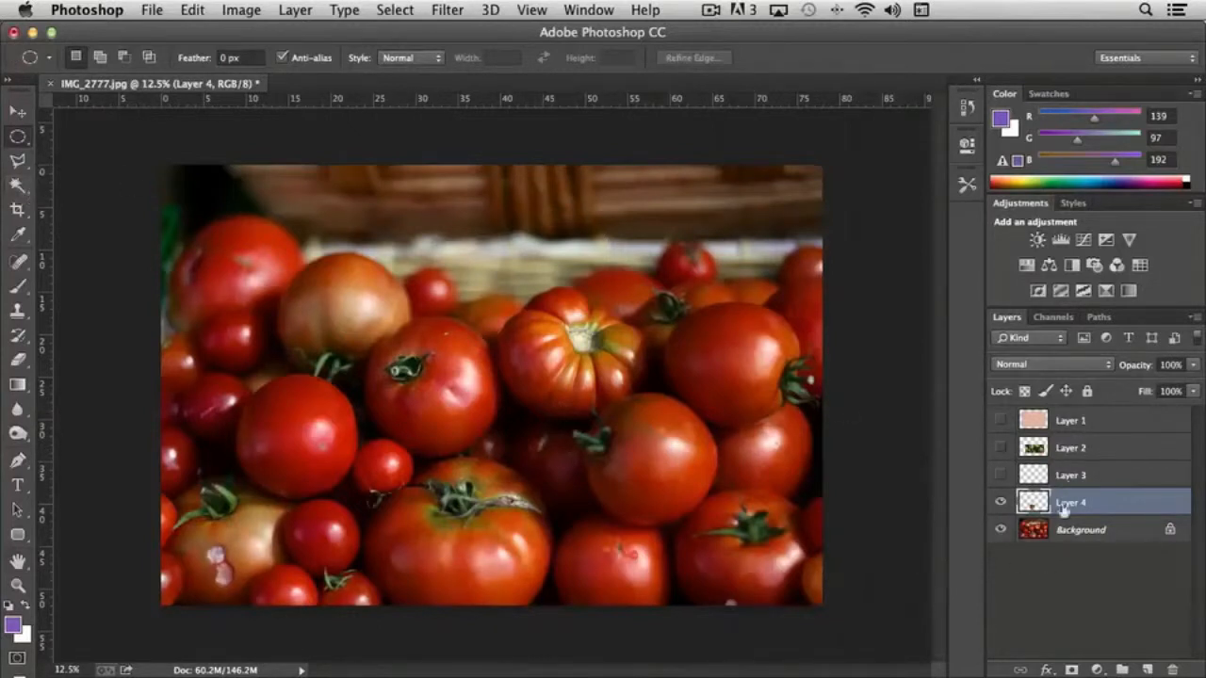
Add a new layer above Layer 1 and set the foreground colour to white and the background colour to black
left_click(1096, 425)
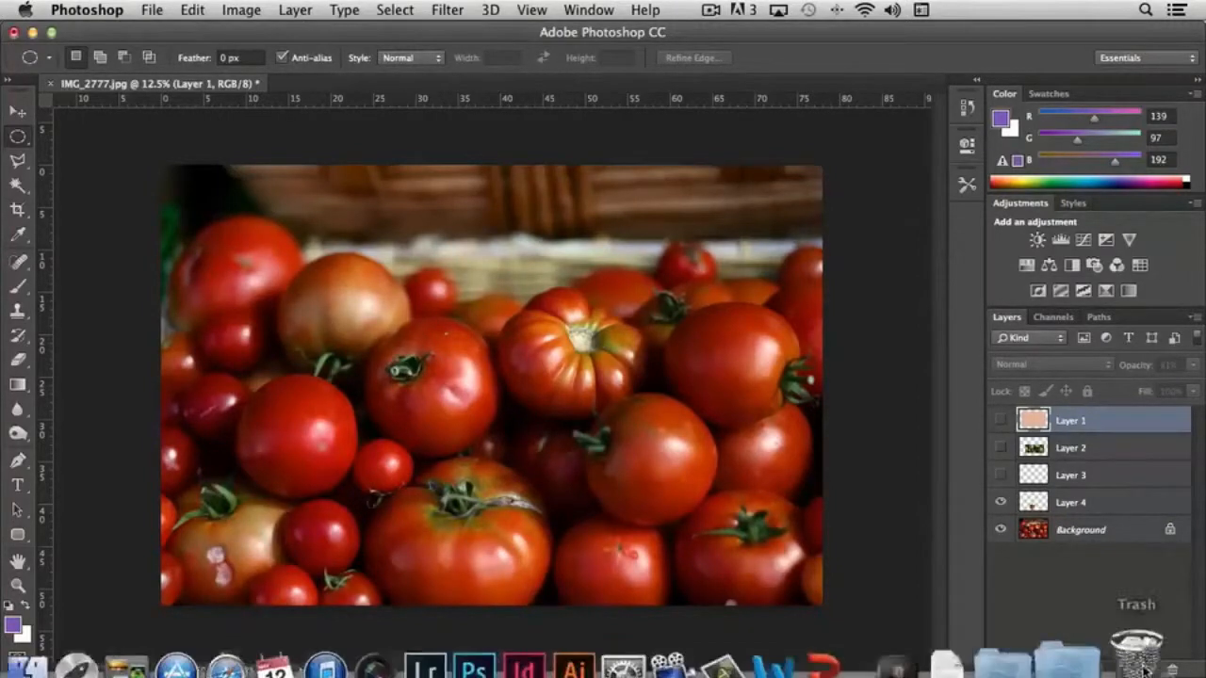
left_click(1146, 669)
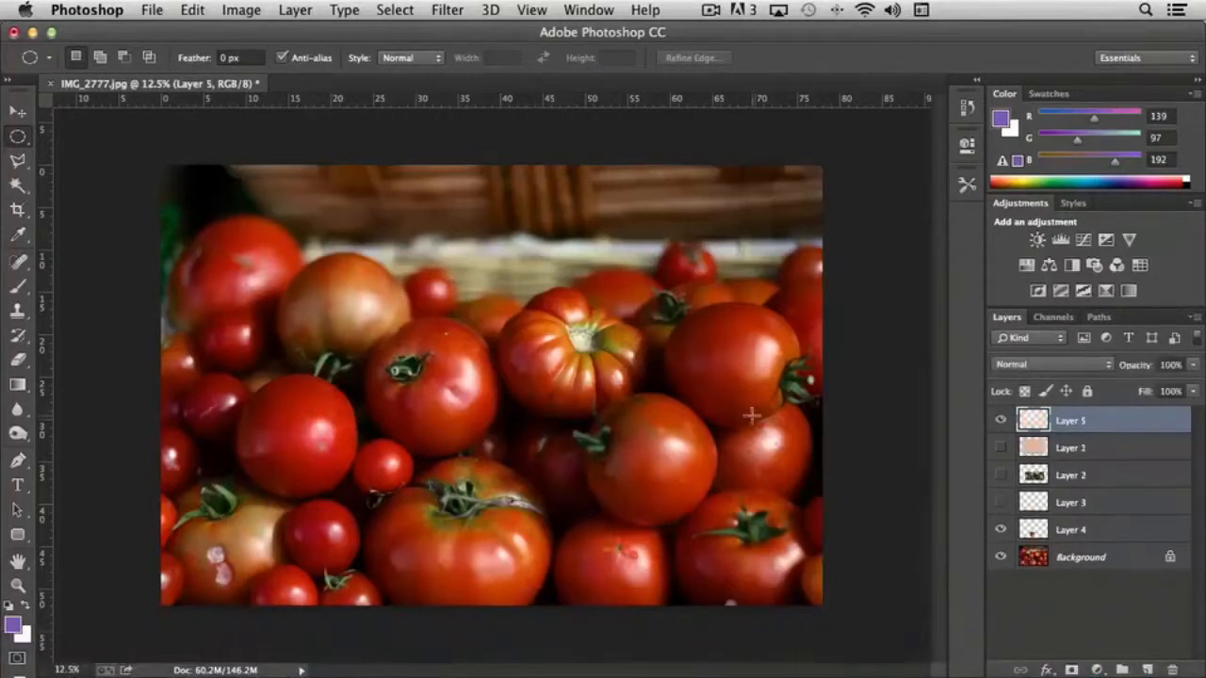
left_click(7, 608)
left_click(28, 605)
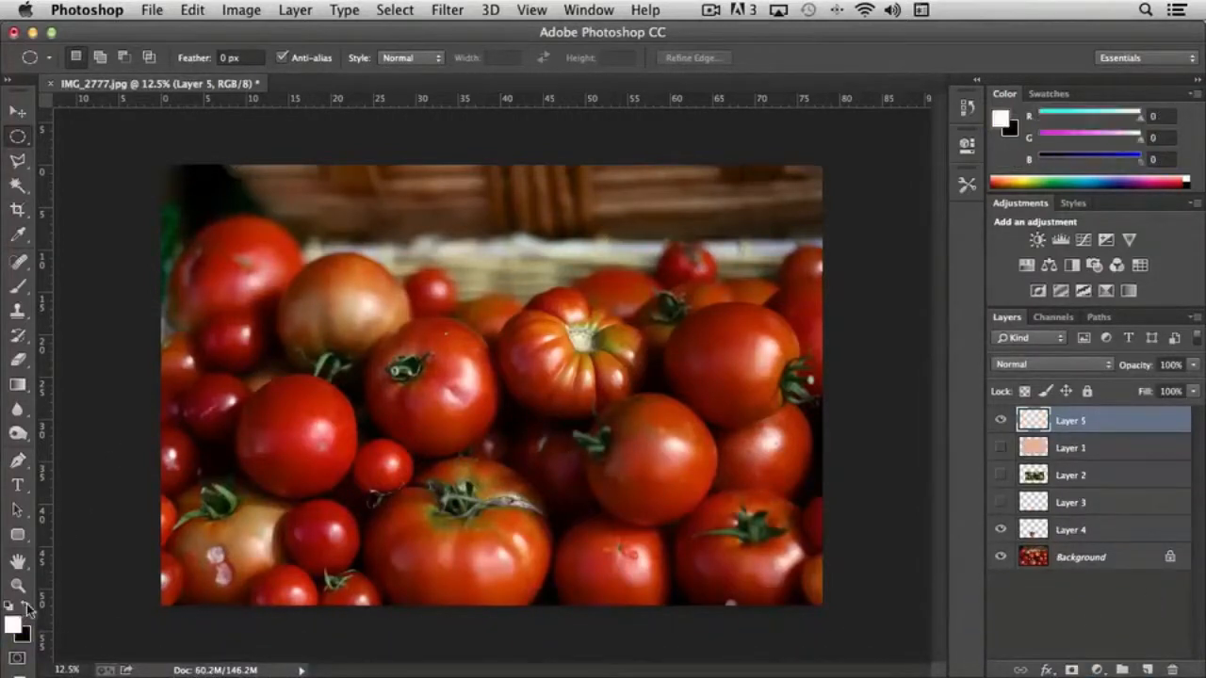
Fill Layer 5 with the white foreground colour at 100% opacity in Normal mode
left_click(191, 11)
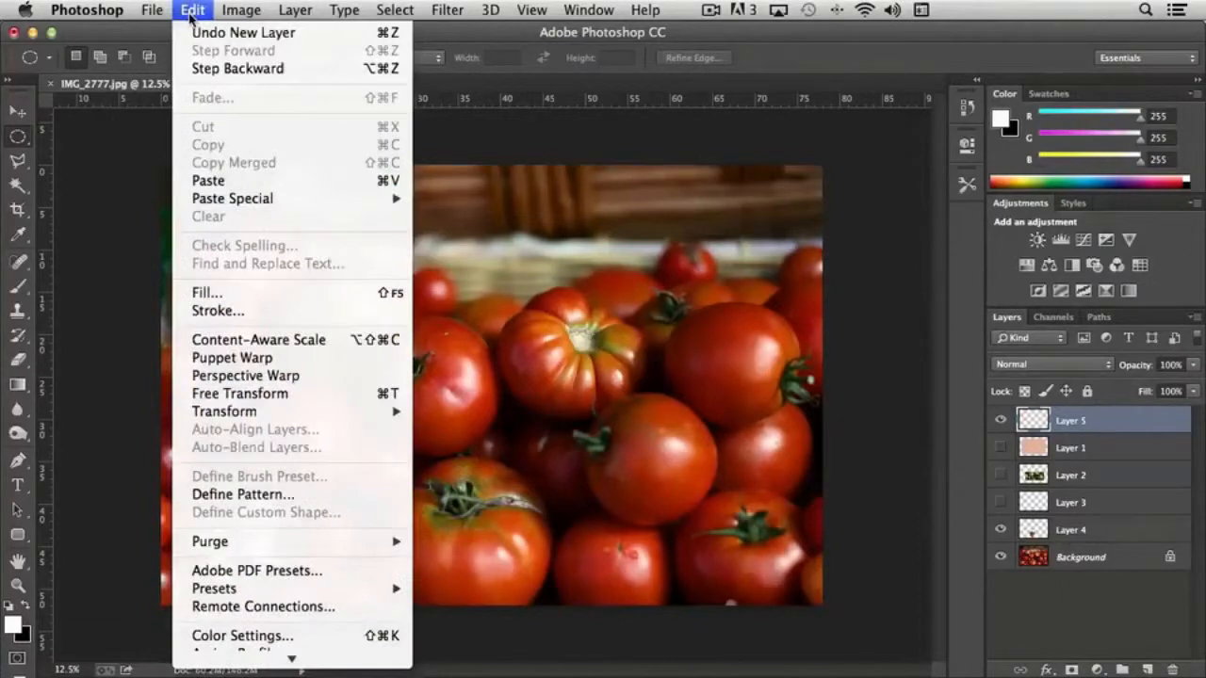
left_click(262, 300)
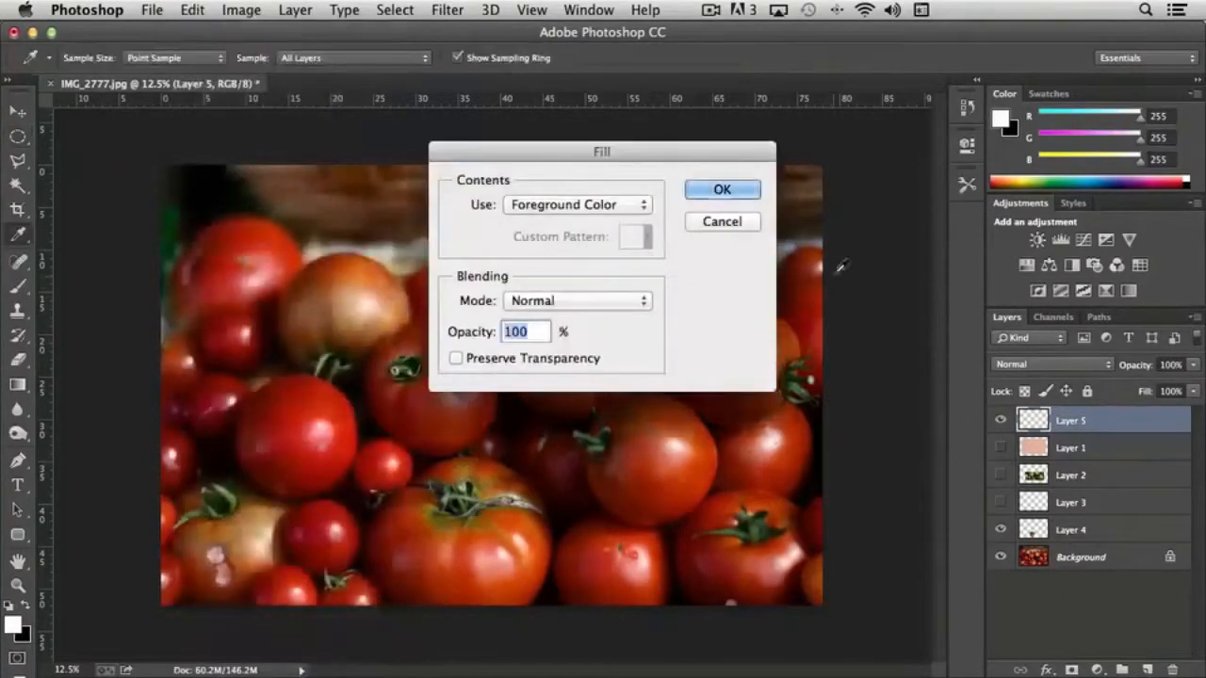
left_click(723, 187)
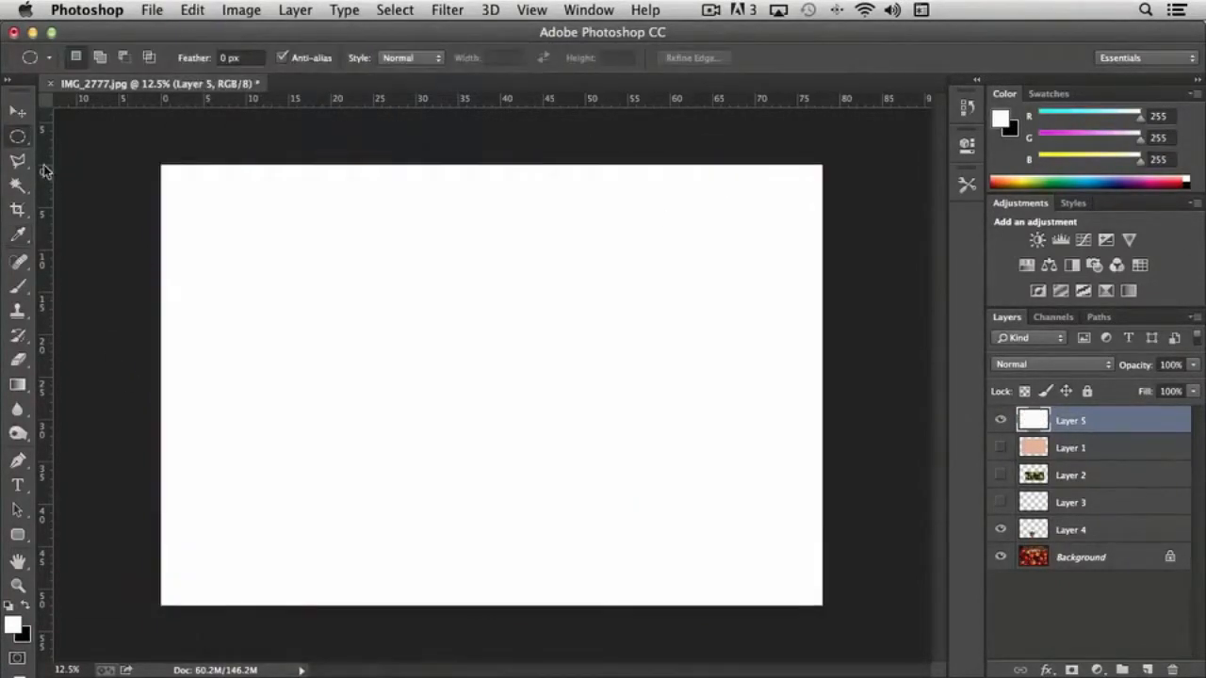
Add a new layer above Layer 5 and draw a tall rectangular marquee selection over most of the canvas's right half
right_click(16, 137)
left_click(89, 136)
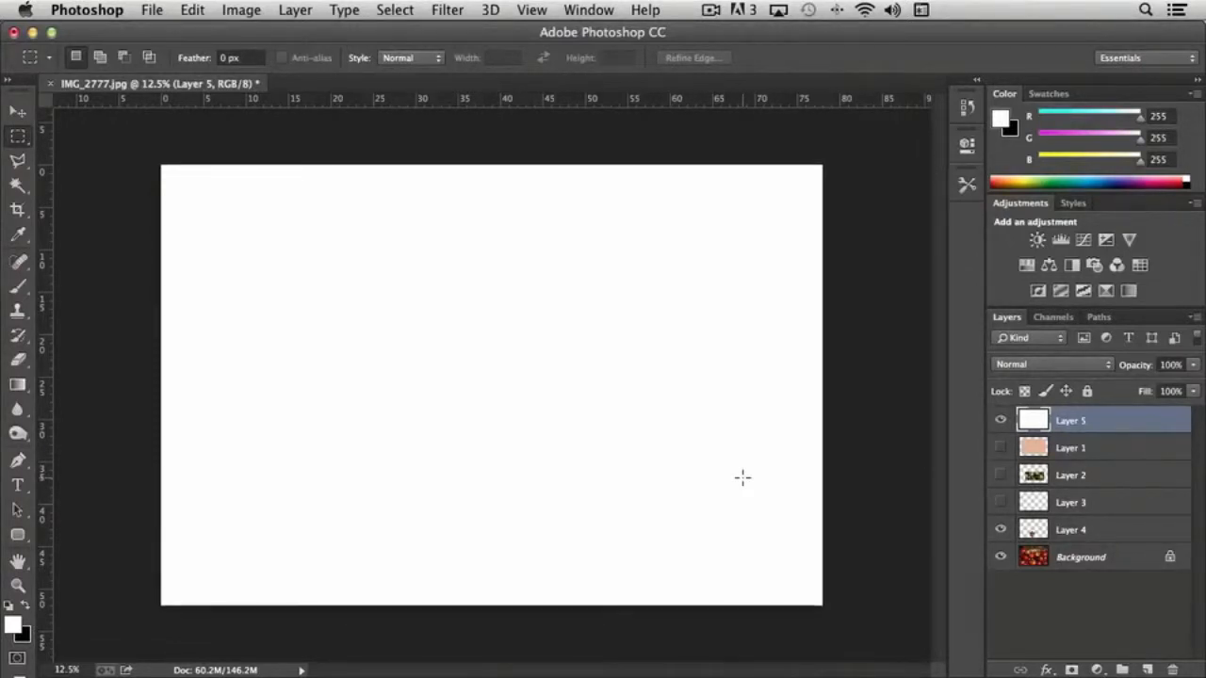
left_click(1148, 669)
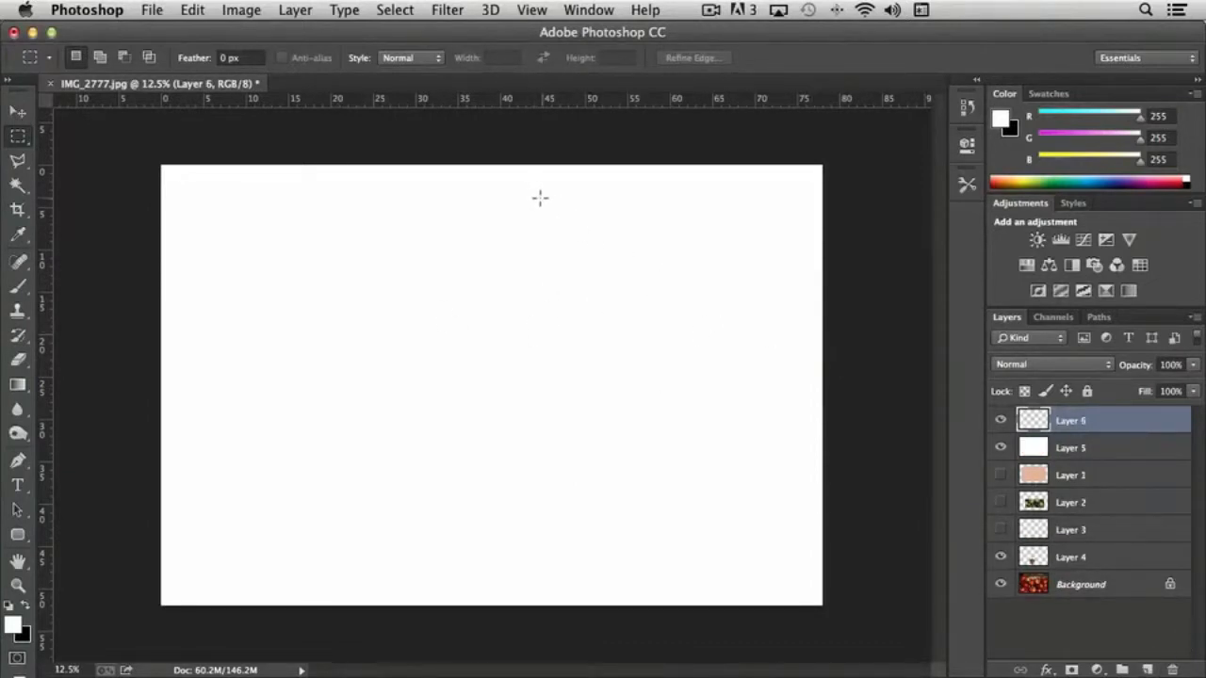
left_click_drag(528, 192, 795, 574)
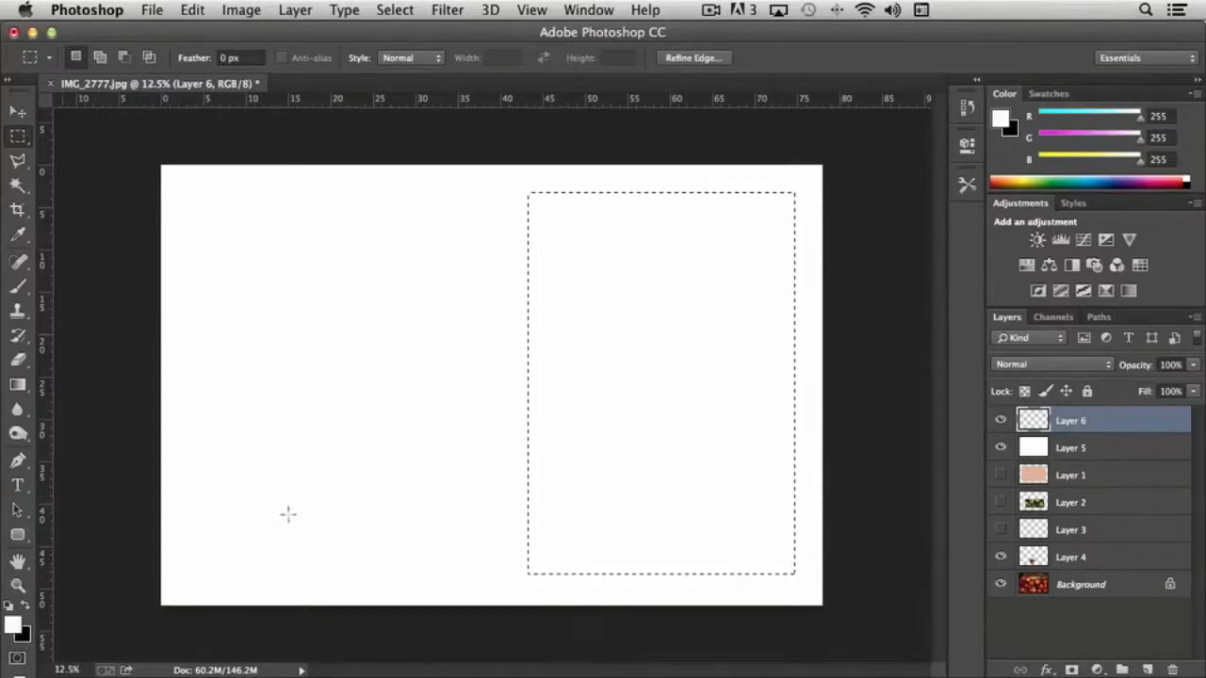
Set the foreground colour to teal (RGB 0, 185, 172) and fill the tall rectangular selection with it at 100% opacity
left_click(1072, 179)
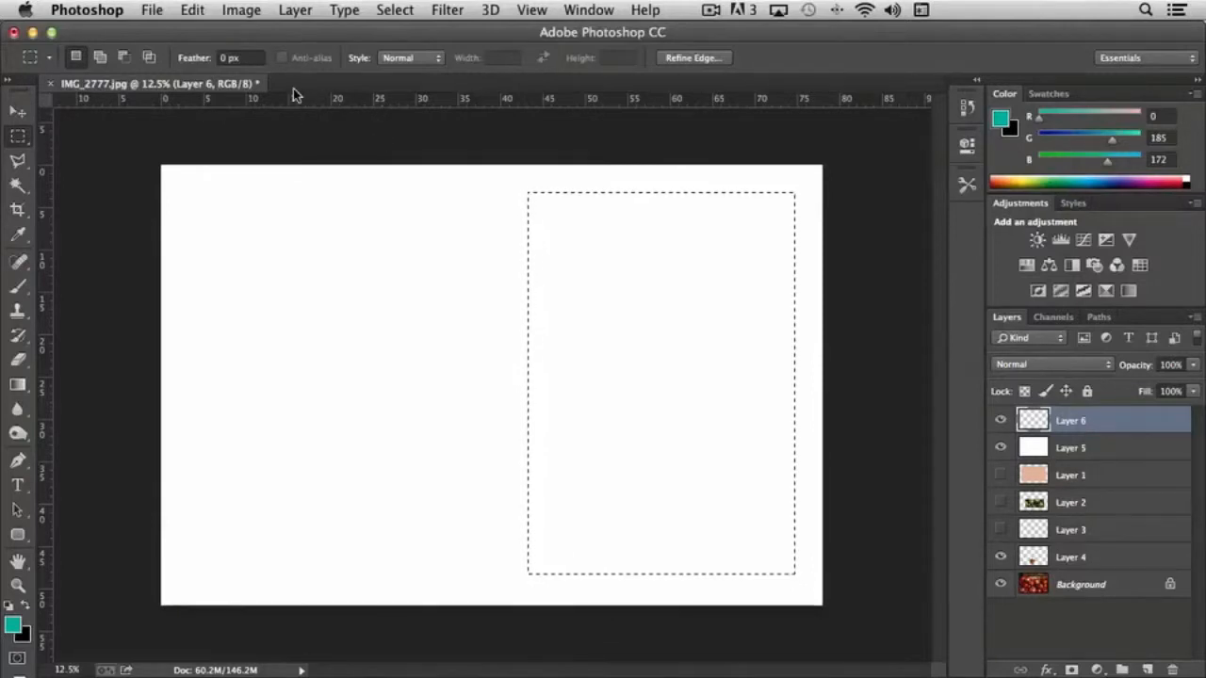
left_click(191, 11)
left_click(274, 294)
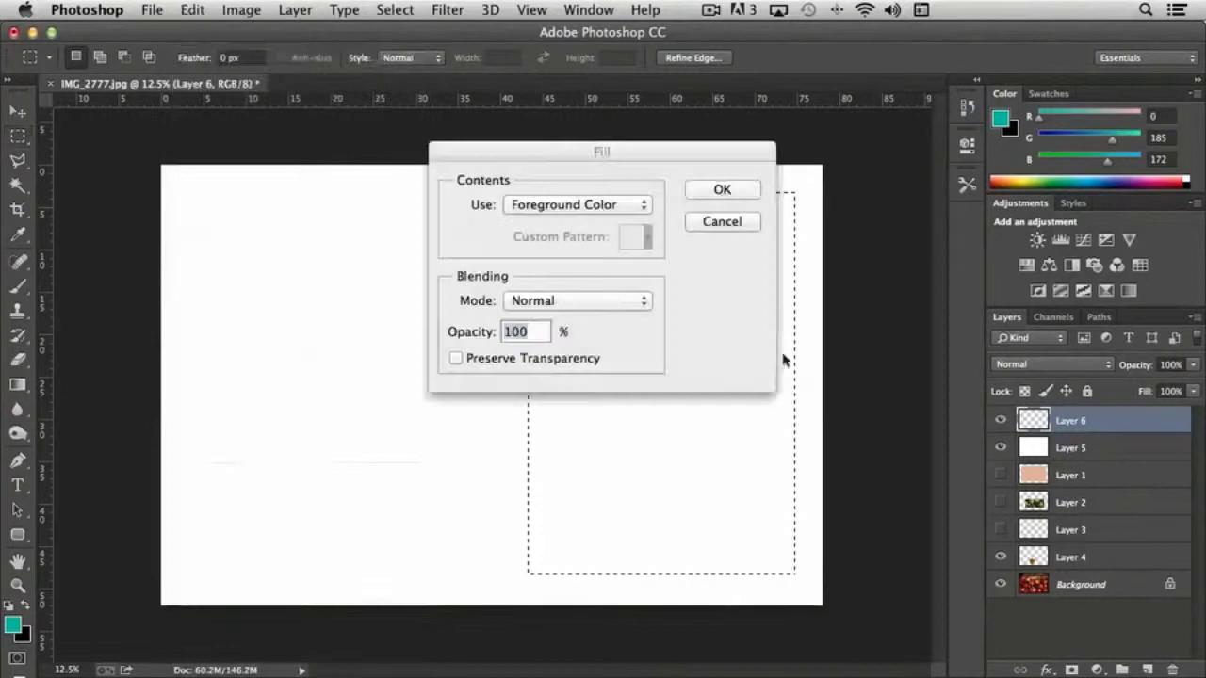
left_click(732, 189)
key("m")
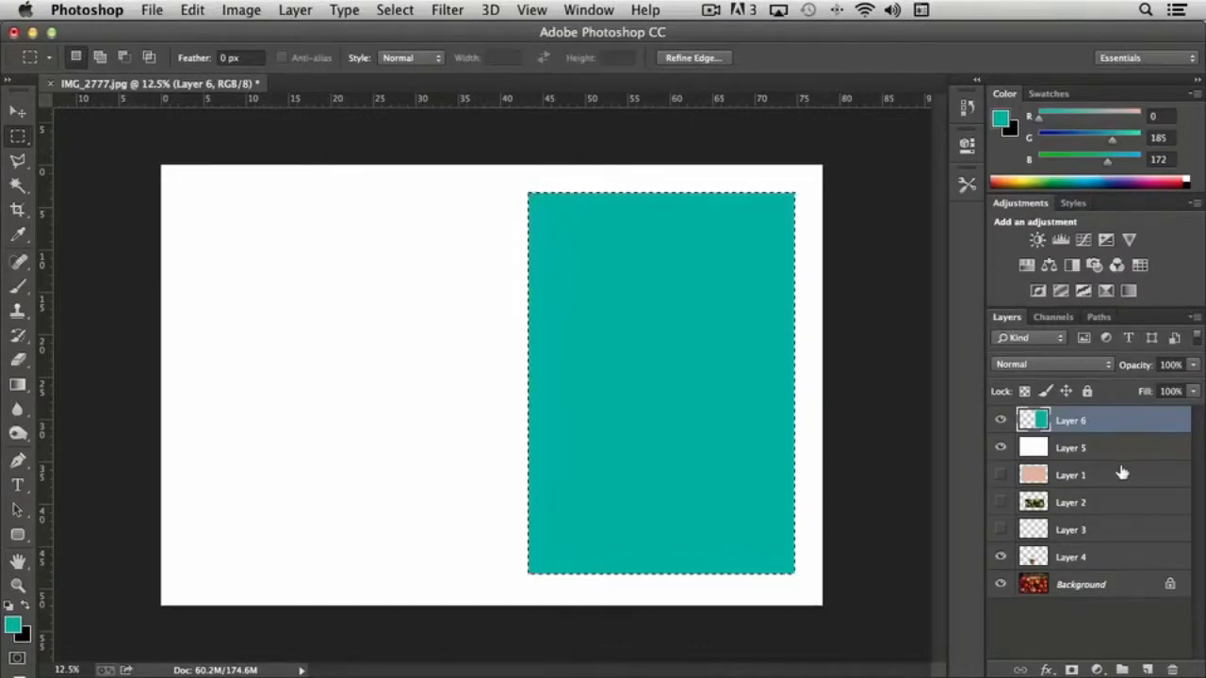
Add a new layer above the teal rectangle, deselect, and draw a wide rectangular selection inside the rectangle's lower third
left_click(1148, 669)
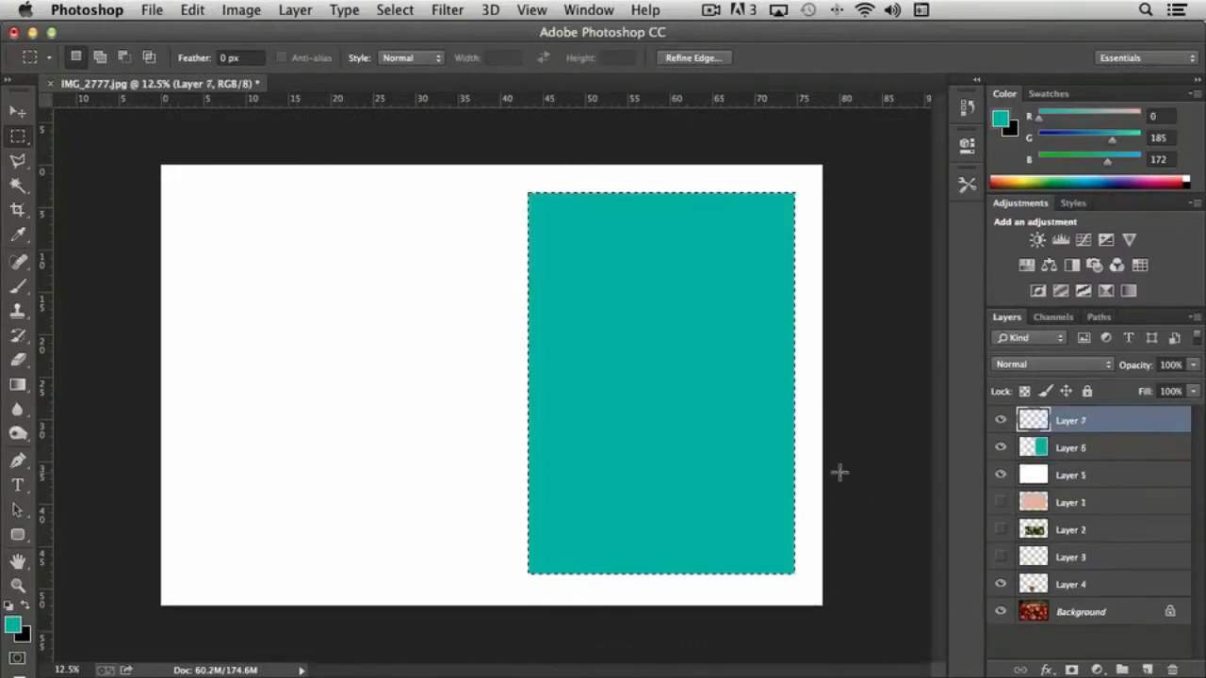
left_click(848, 466)
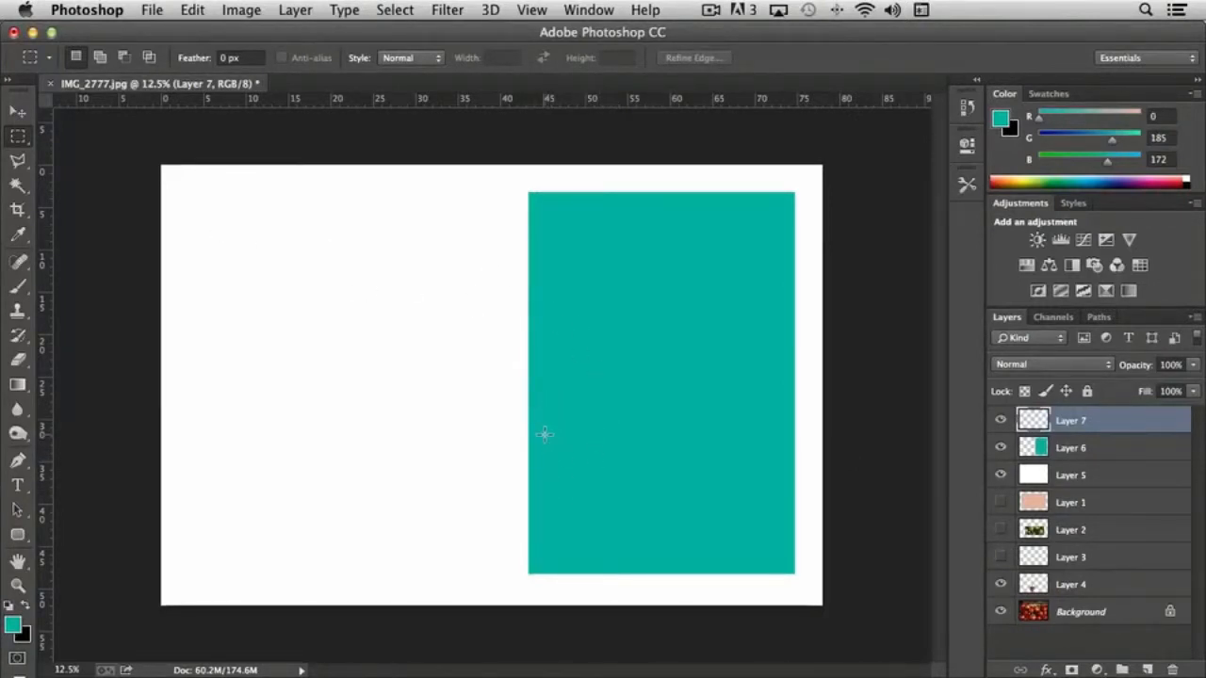
left_click_drag(544, 434, 776, 557)
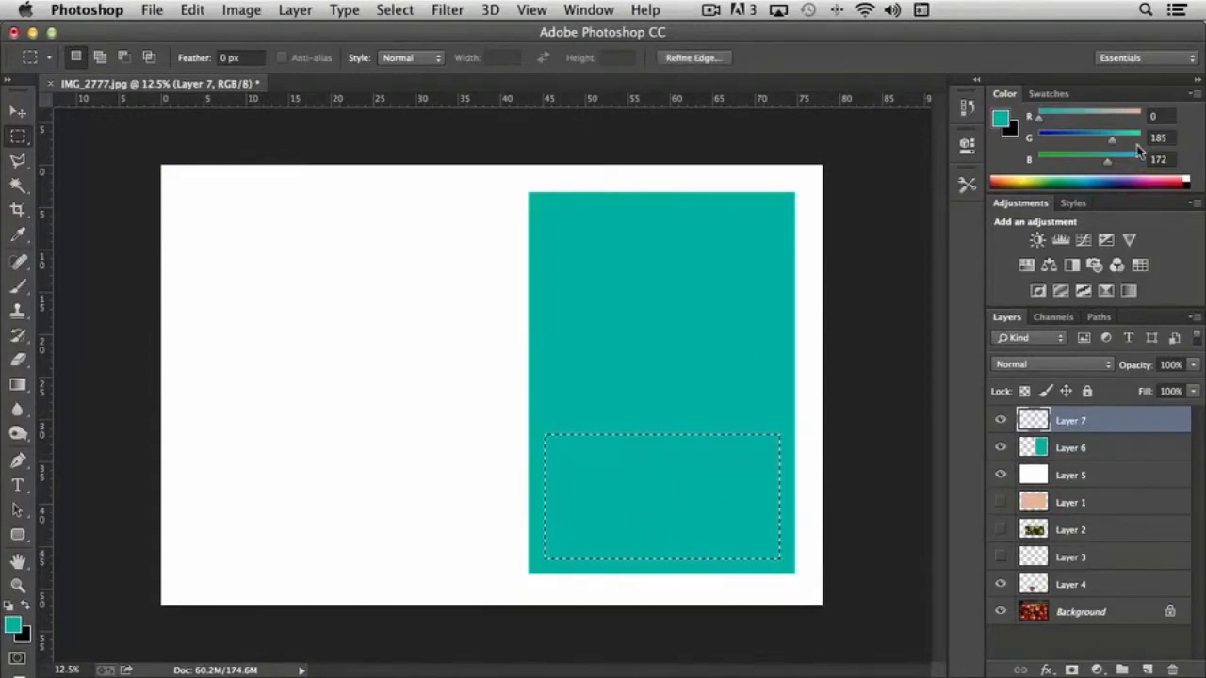
Set the foreground colour to pale yellow (RGB 255, 247, 178), fill the wide rectangular selection with it, and deselect
left_click(1031, 176)
left_click_drag(1026, 175, 1029, 175)
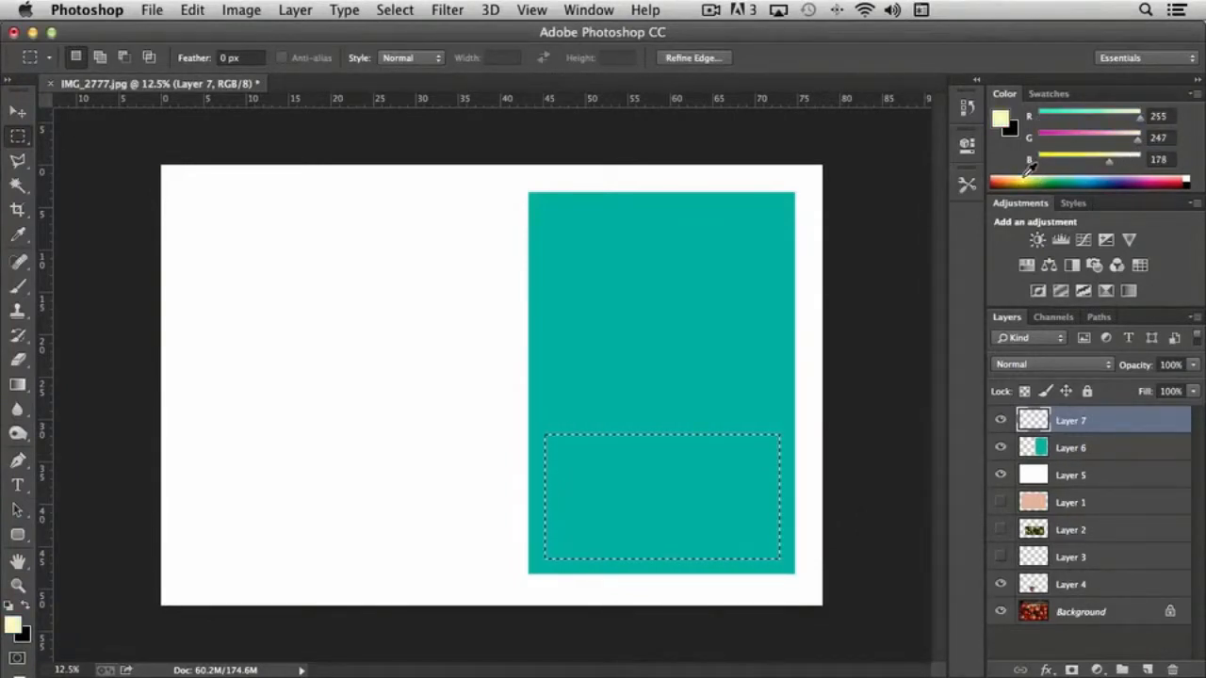
left_click(192, 11)
left_click(262, 291)
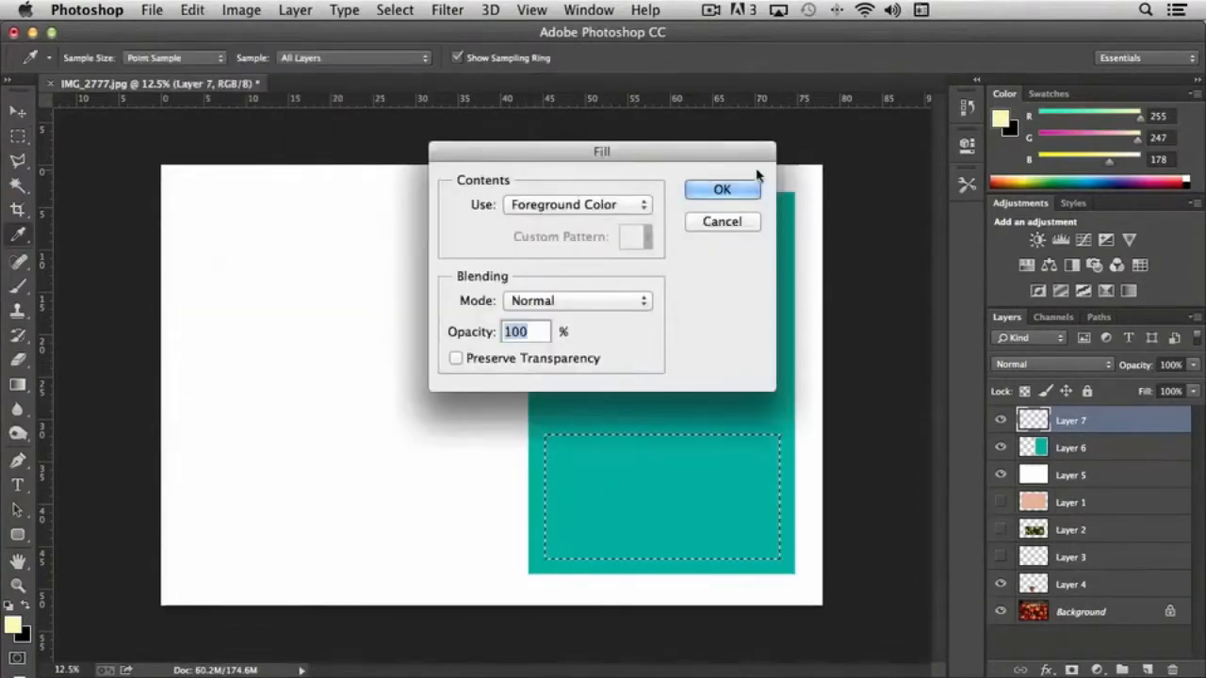
left_click(721, 189)
key("m")
key("super+d")
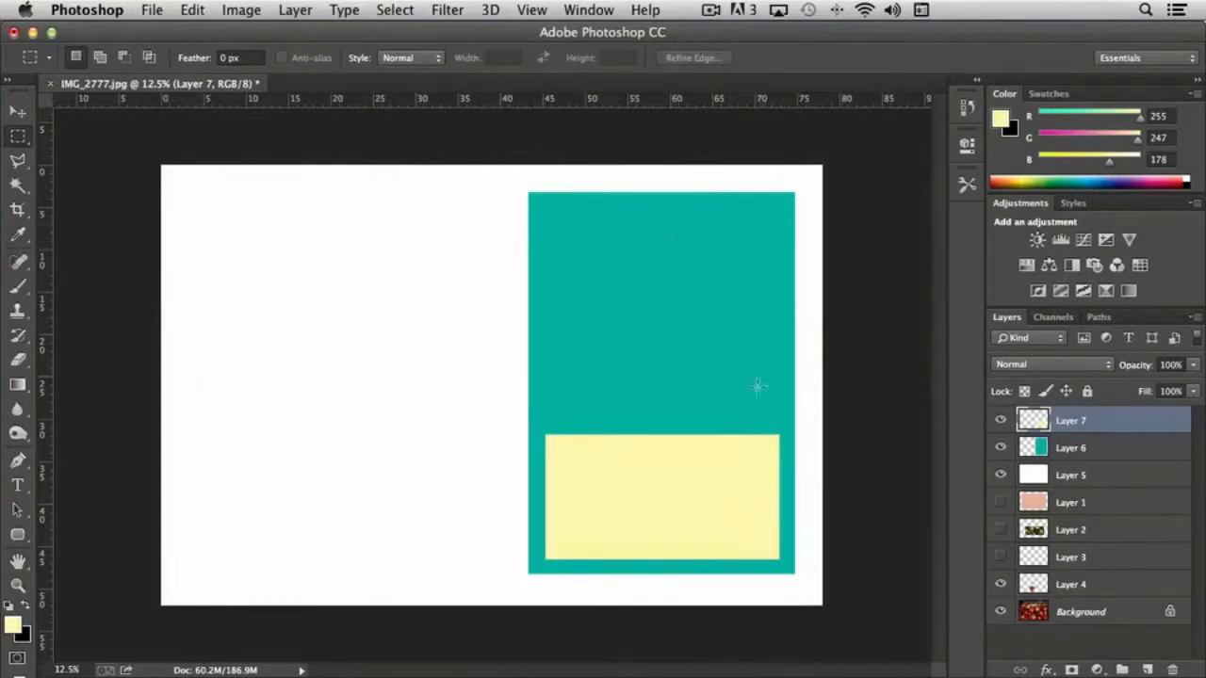
Draw a flat elliptical marquee selection nearly as wide as the yellow rectangle and centre it on the rectangle's upper edge
left_click_drag(18, 137, 70, 151)
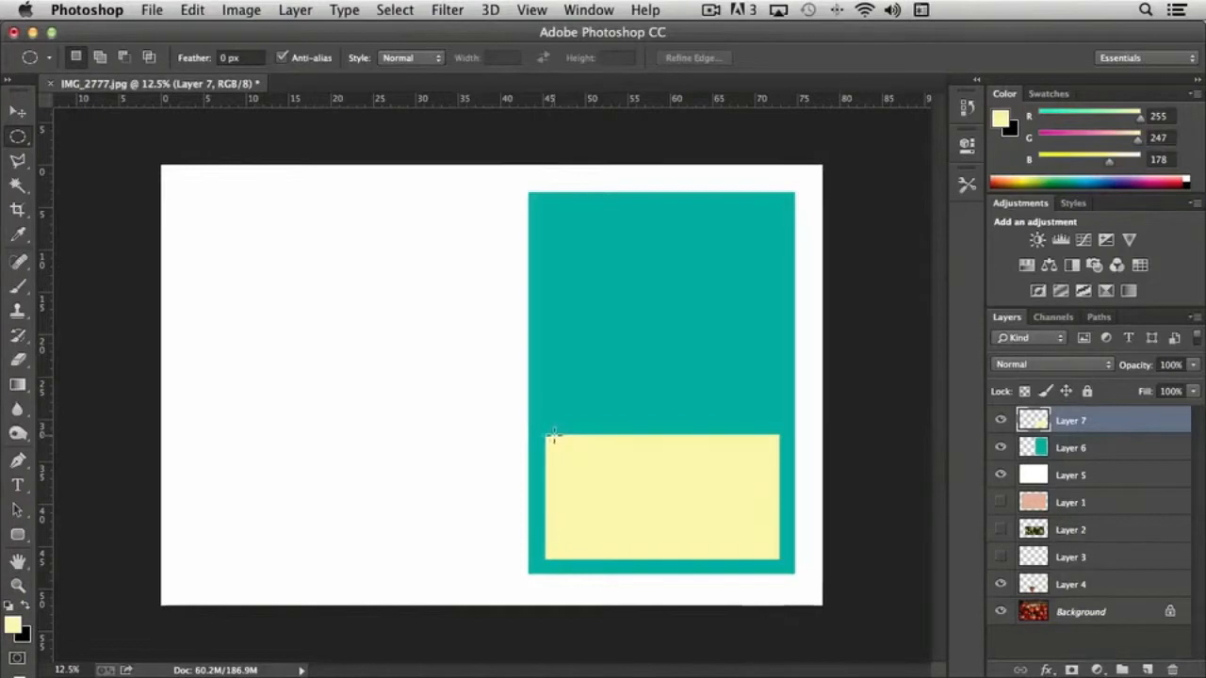
left_click_drag(554, 435, 770, 476)
left_click_drag(665, 461, 665, 450)
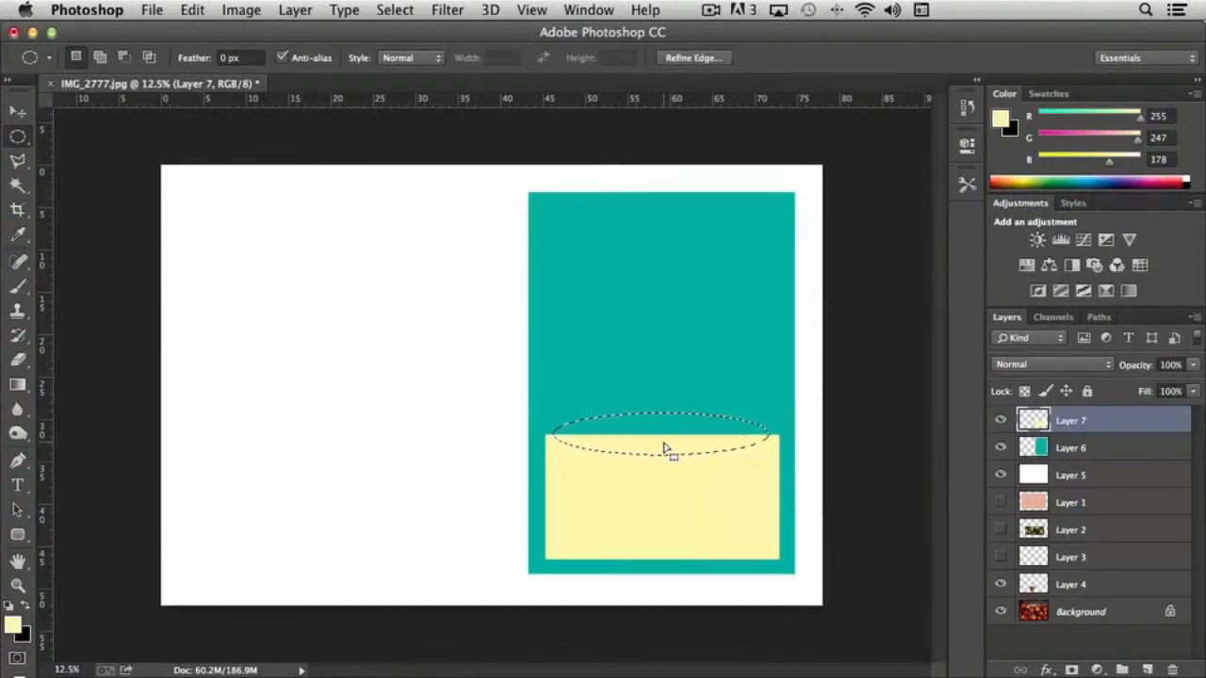
key("Right")
key("Right")
key("Right")
key("Right")
key("Right")
key("Right")
key("Right")
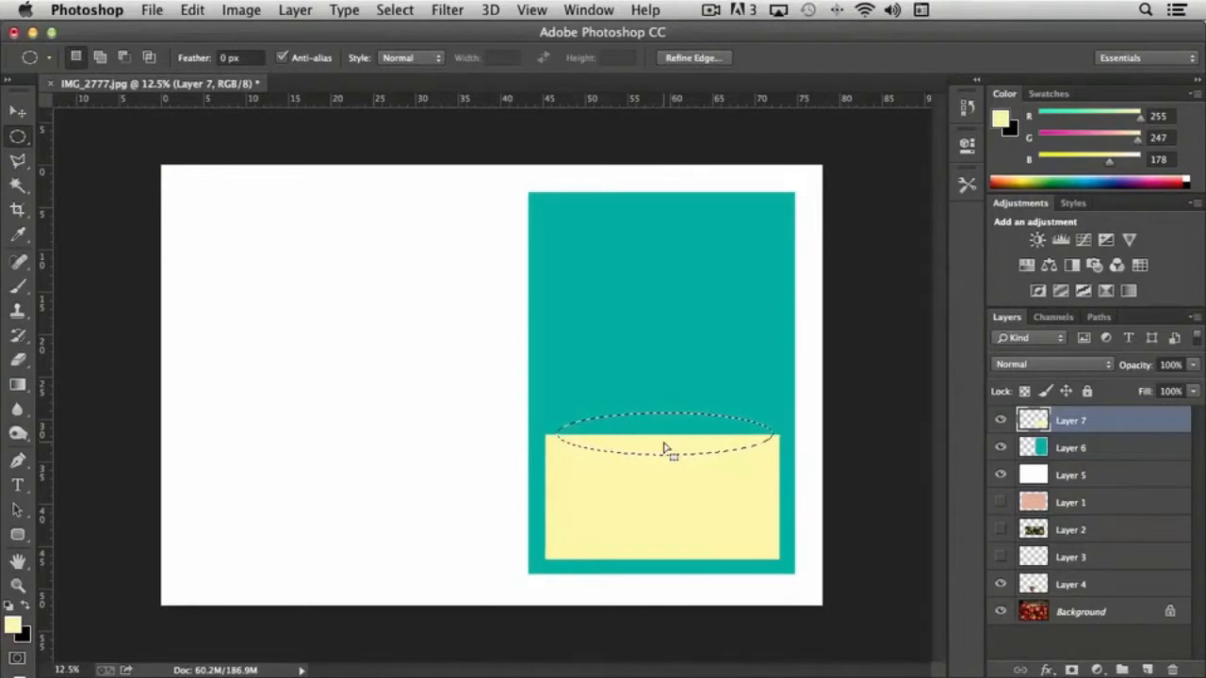
key("Right")
key("Right")
key("Right")
key("Right")
key("Right")
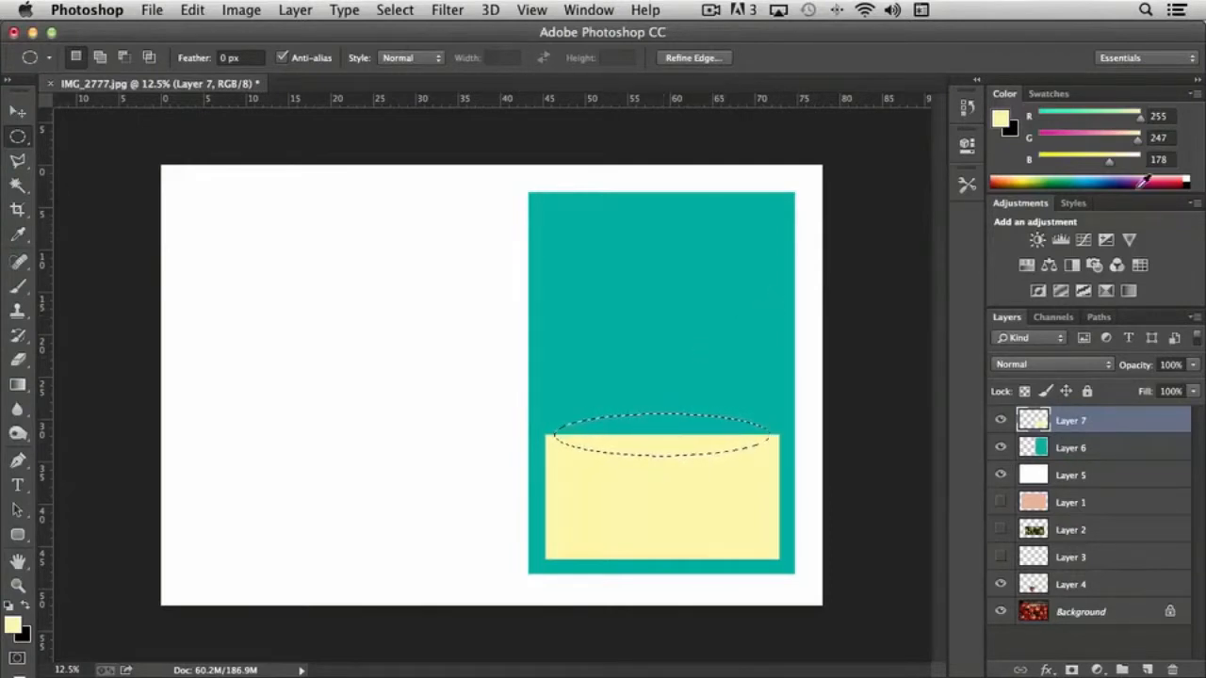
Fill the elliptical selection with dark teal (RGB 0, 88, 87) on a new layer above Layer 7, and deselect
left_click(1081, 176)
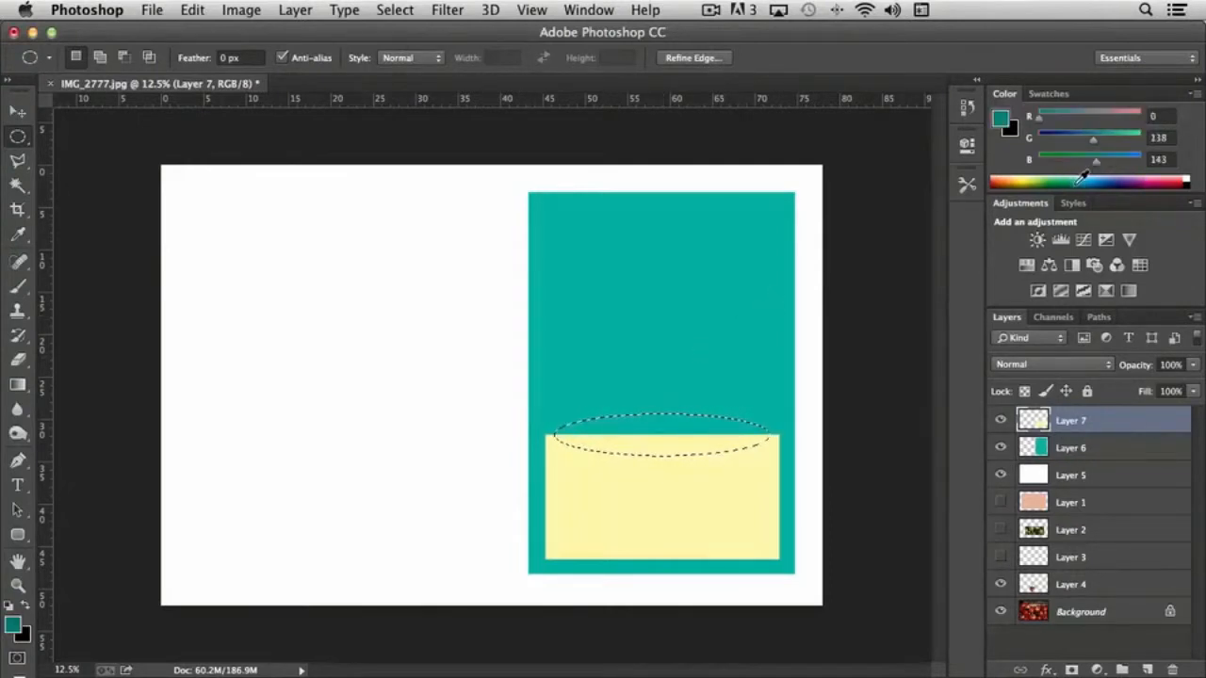
left_click(1080, 178)
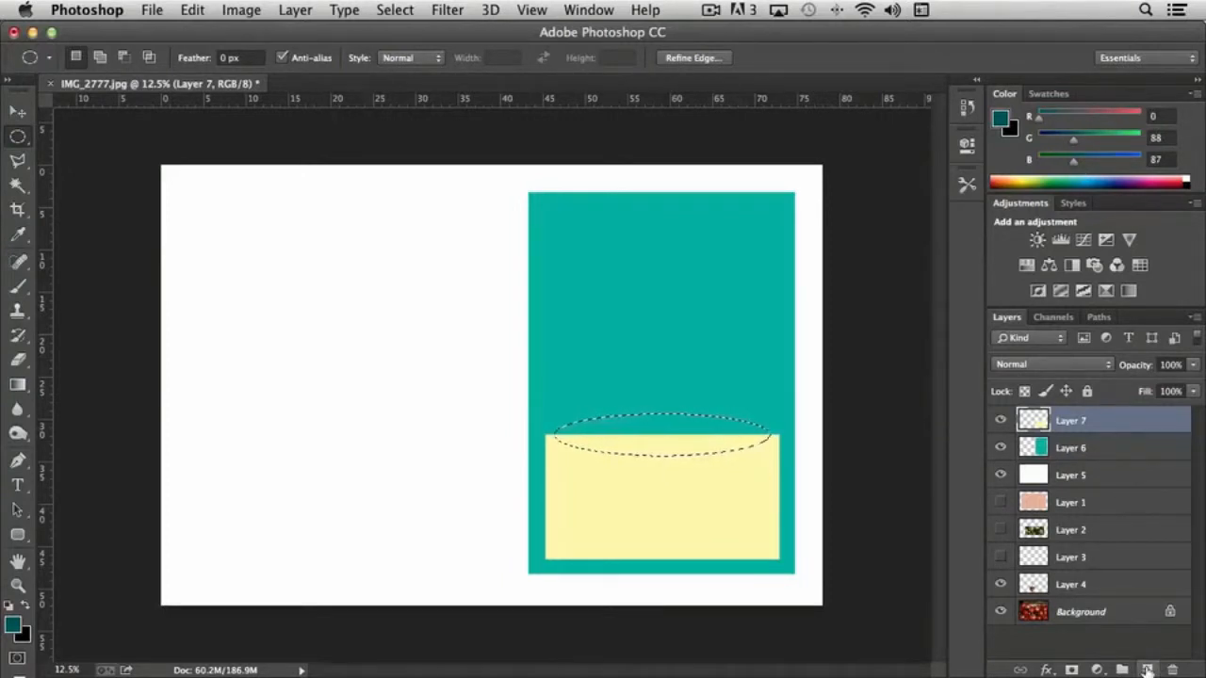
left_click(1146, 670)
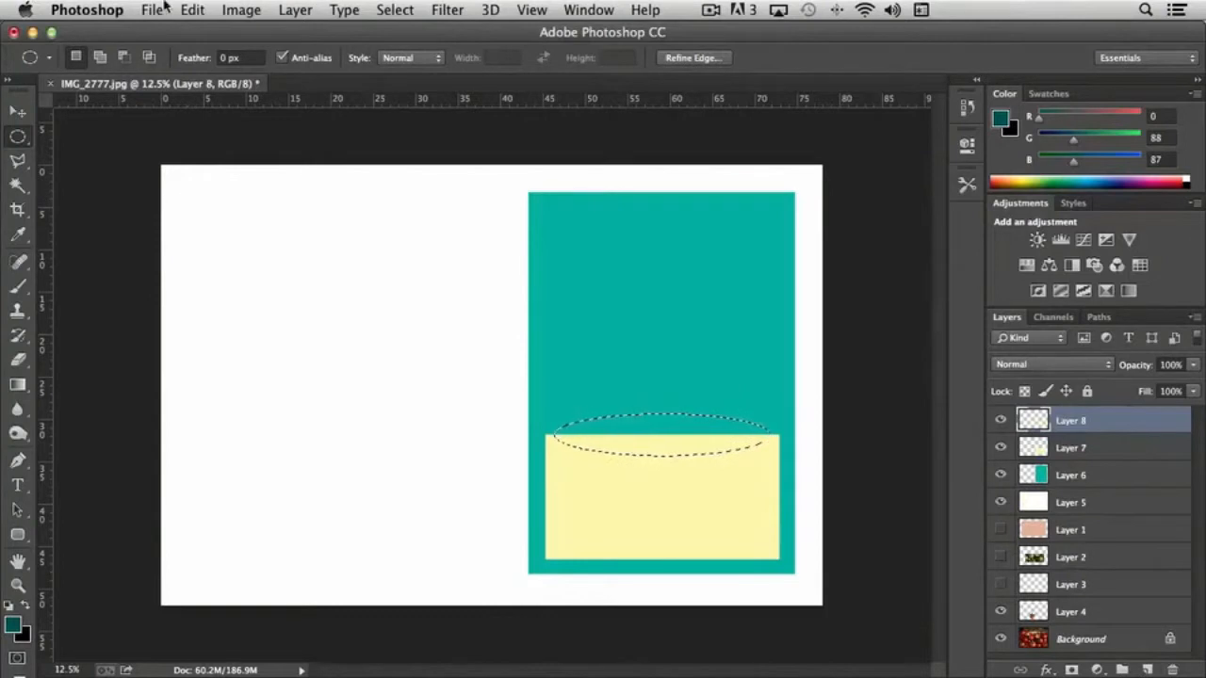
left_click(192, 9)
left_click(235, 221)
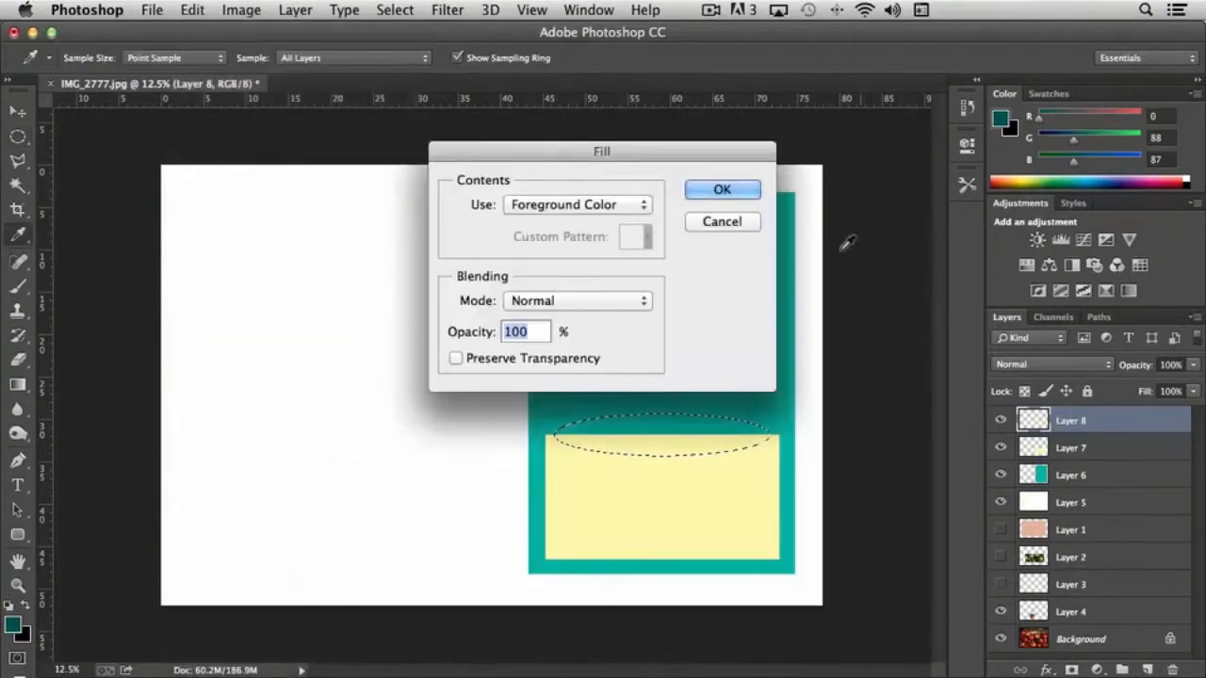
left_click(728, 189)
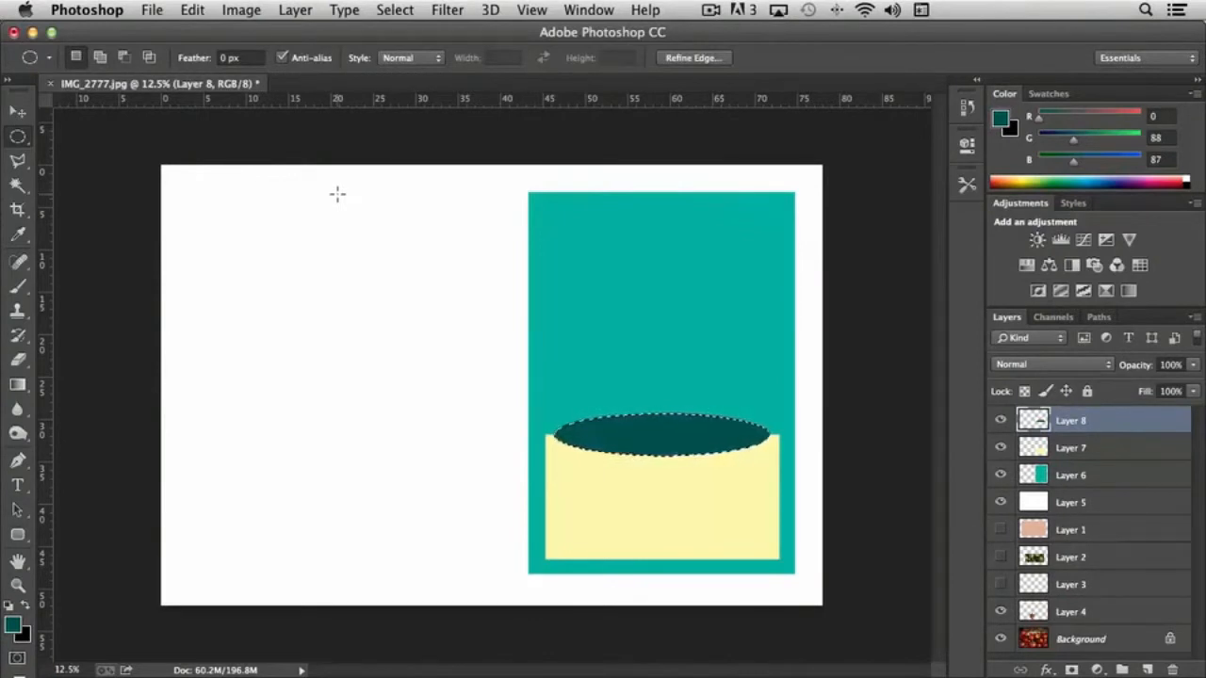
key("super+d")
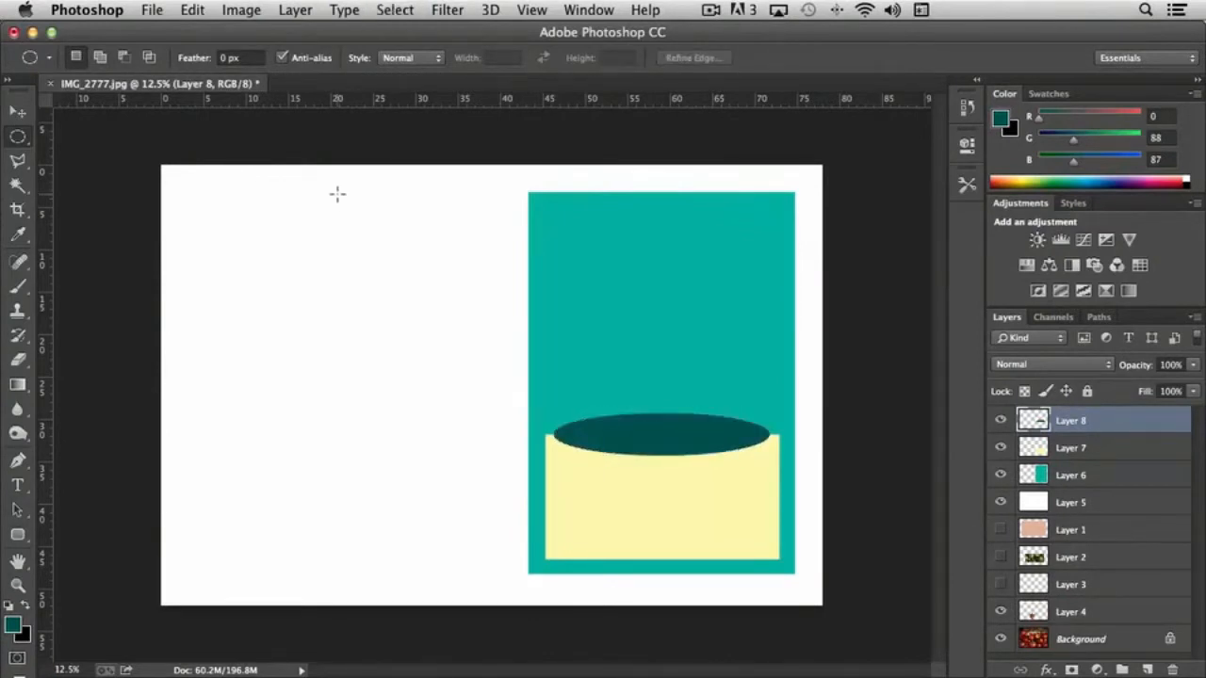